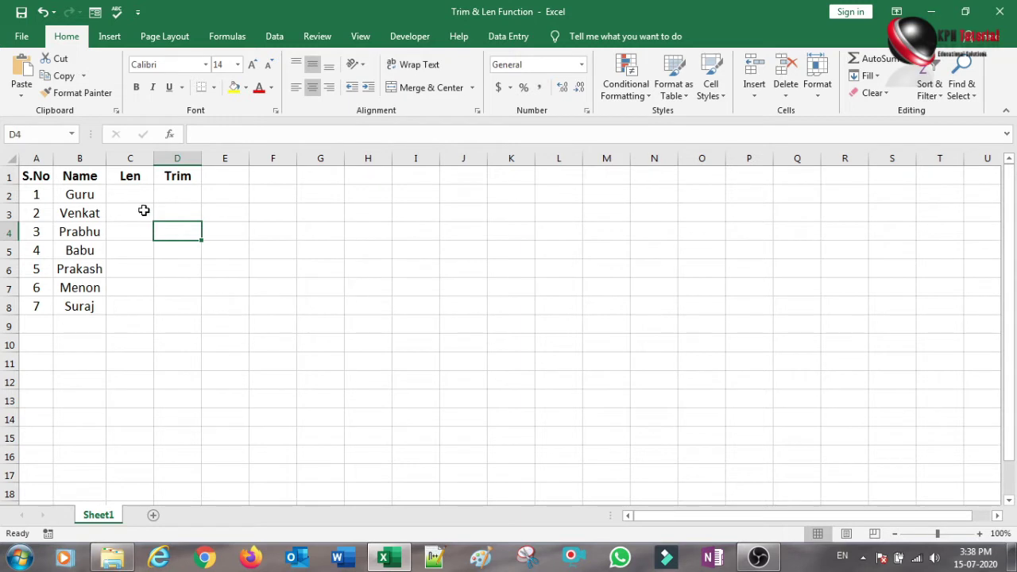
{"action": "left_click", "coordinate": [141, 210]}
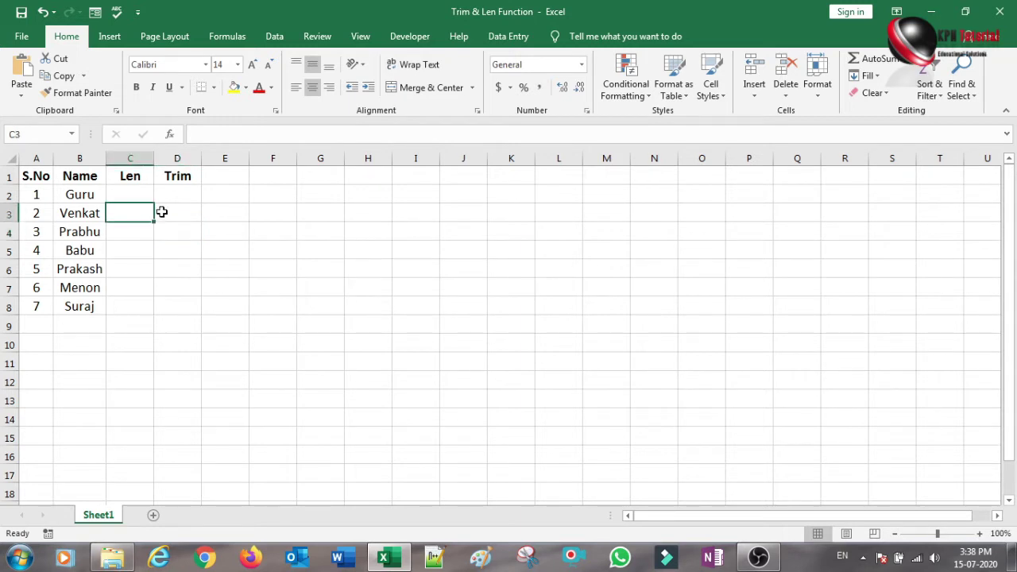
{"action": "left_click", "coordinate": [169, 212]}
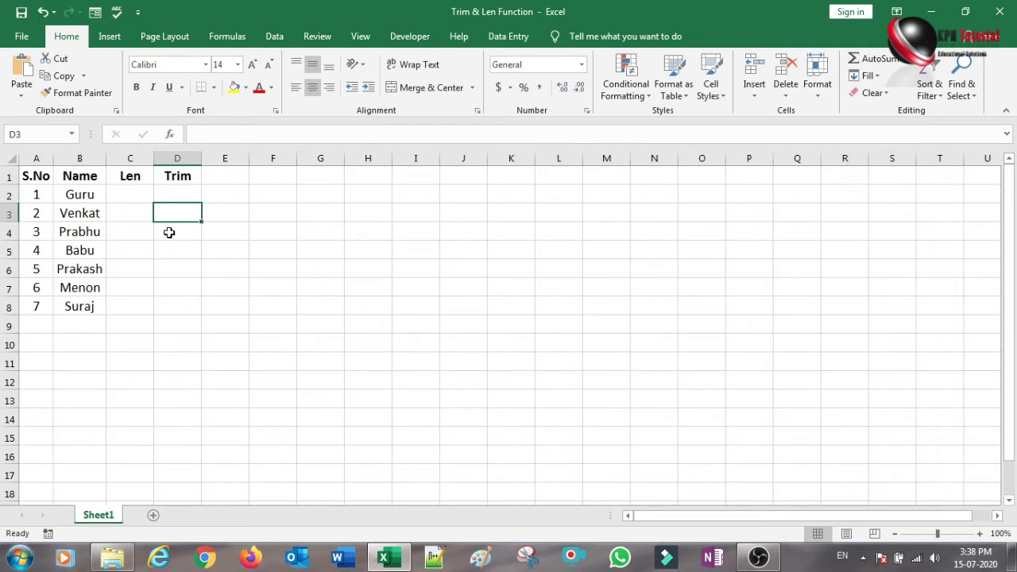
{"action": "left_click", "coordinate": [168, 230]}
{"action": "left_click", "coordinate": [225, 213]}
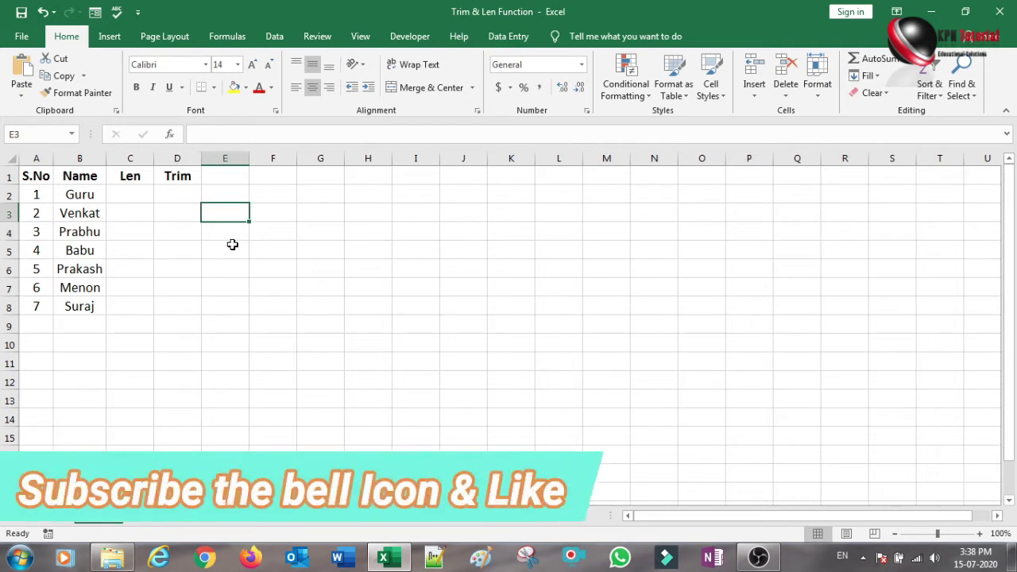
{"action": "key", "text": "Left"}
{"action": "left_click", "coordinate": [222, 211]}
{"action": "key", "text": "Down"}
{"action": "key", "text": "Left"}
{"action": "key", "text": "Left"}
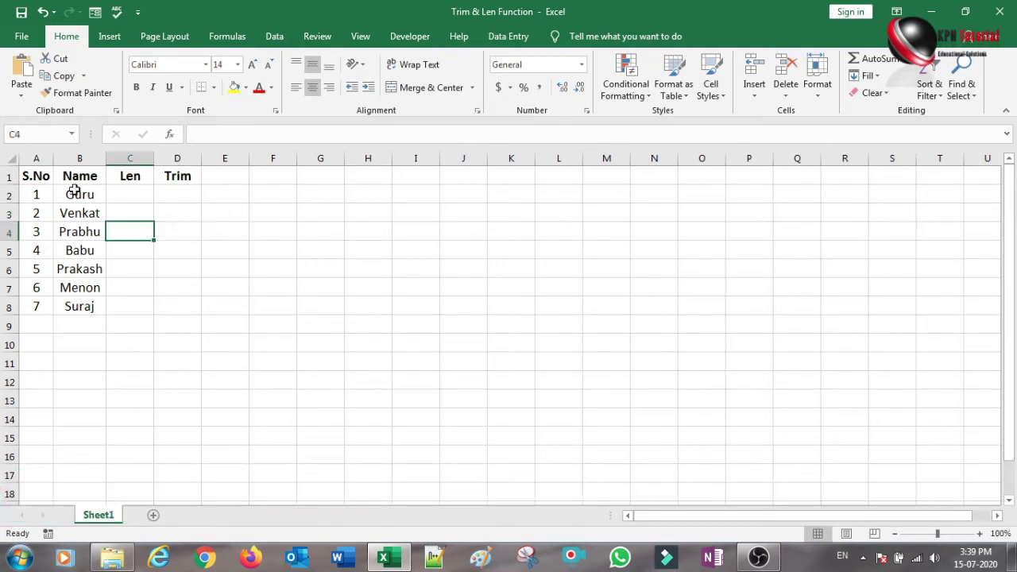
- Examine the list of names in column B and the Len and Trim column headings
{"action": "left_click_drag", "start_coordinate": [74, 193], "coordinate": [77, 304]}
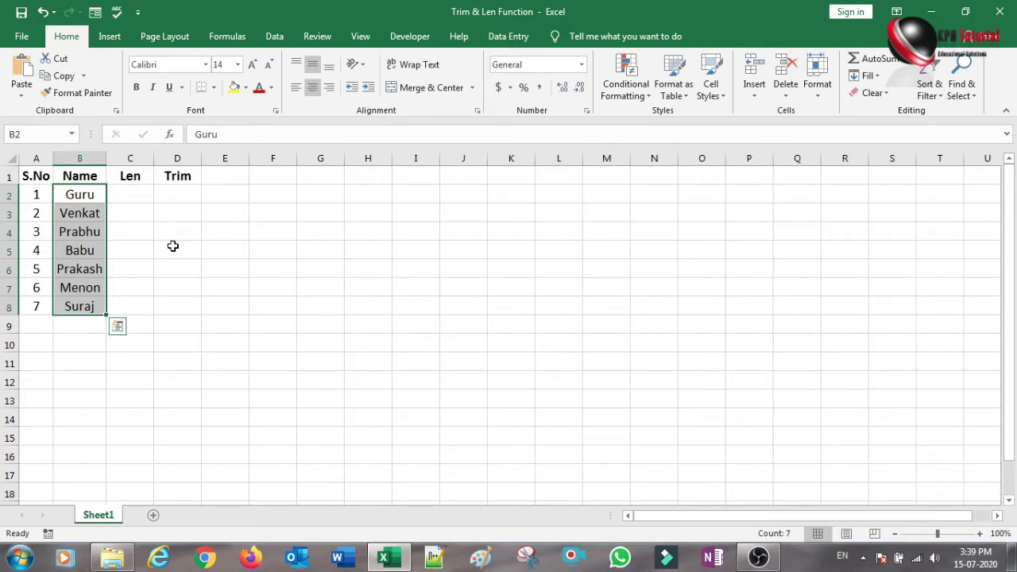
{"action": "key", "text": "Right"}
{"action": "key", "text": "Right"}
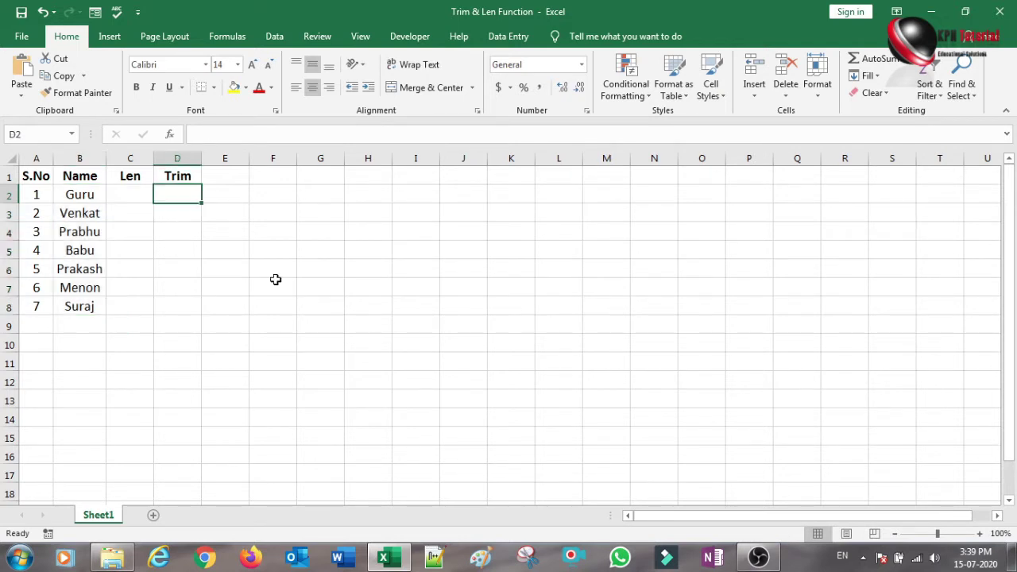
{"action": "left_click", "coordinate": [158, 225]}
{"action": "left_click", "coordinate": [138, 210]}
{"action": "left_click", "coordinate": [133, 175]}
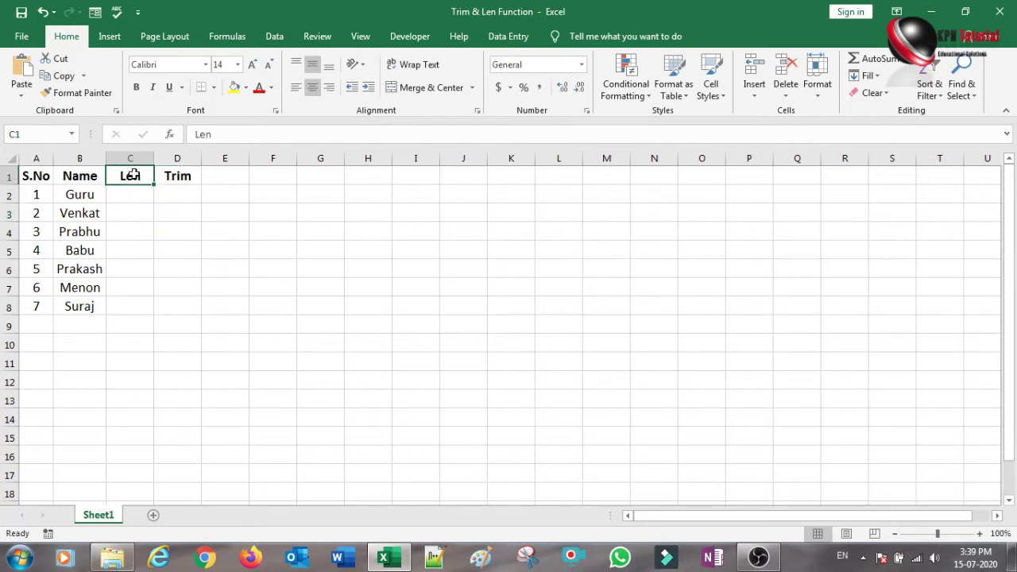
{"action": "left_click", "coordinate": [183, 178]}
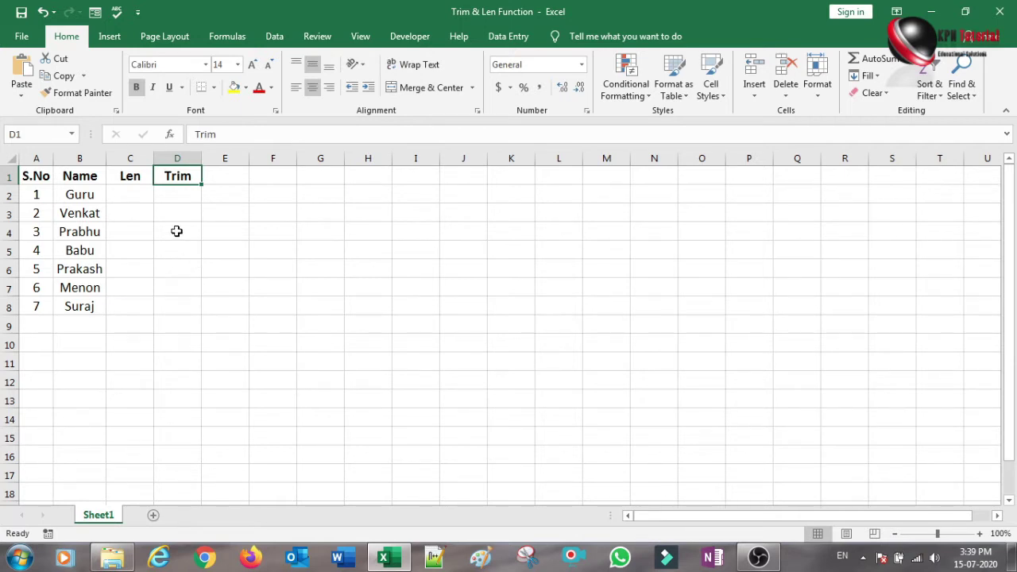
{"action": "left_click", "coordinate": [191, 216]}
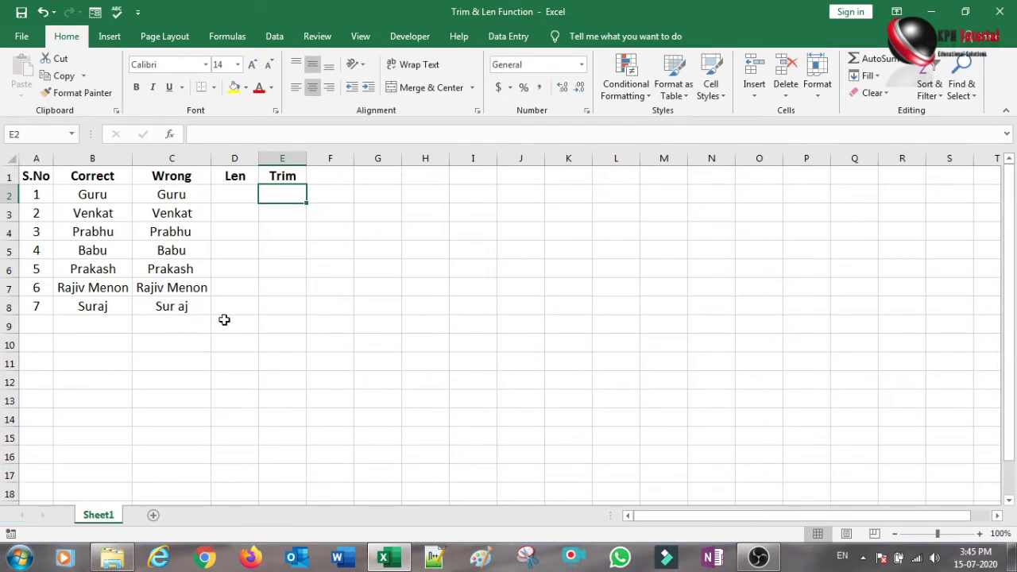
- Review the extended table, comparing the names in the Correct column with those in the Wrong column
{"action": "left_click", "coordinate": [224, 319]}
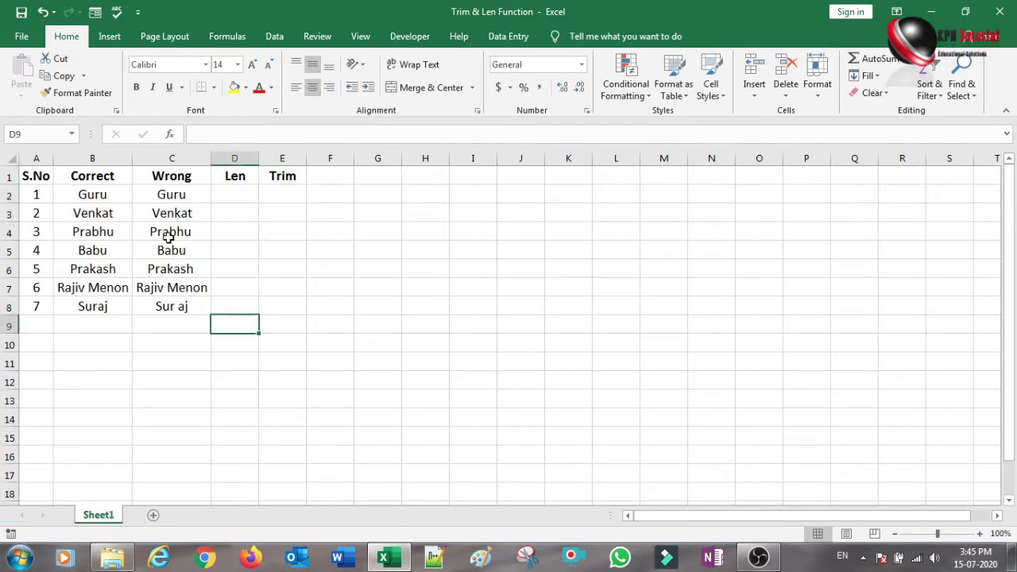
{"action": "left_click", "coordinate": [29, 176]}
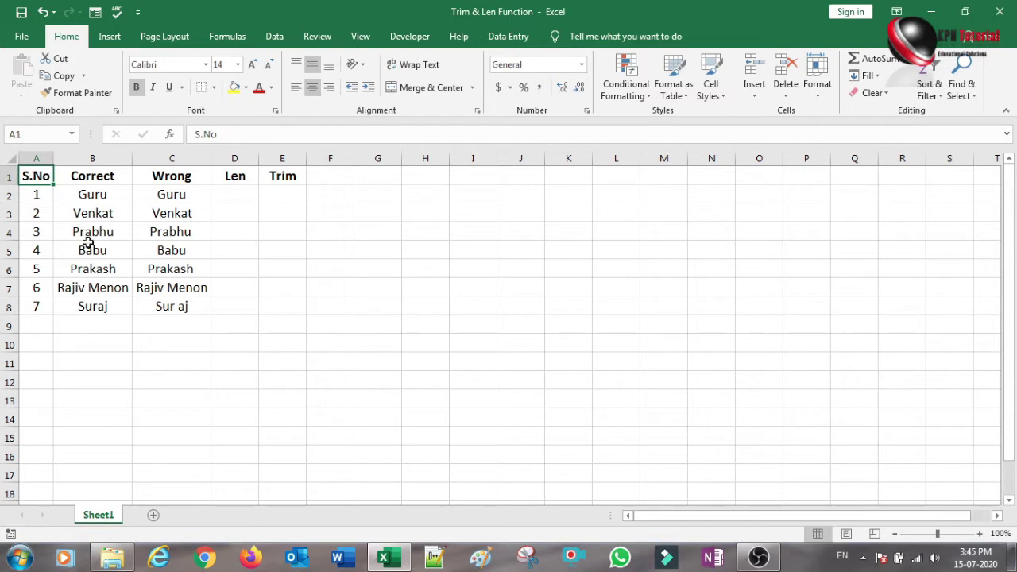
{"action": "left_click", "coordinate": [166, 324]}
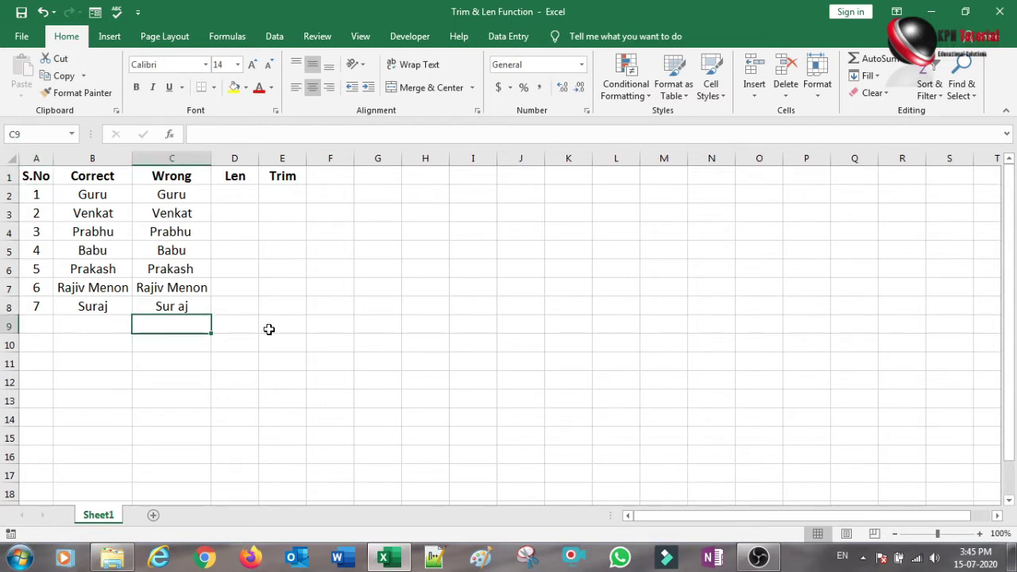
{"action": "left_click", "coordinate": [239, 324]}
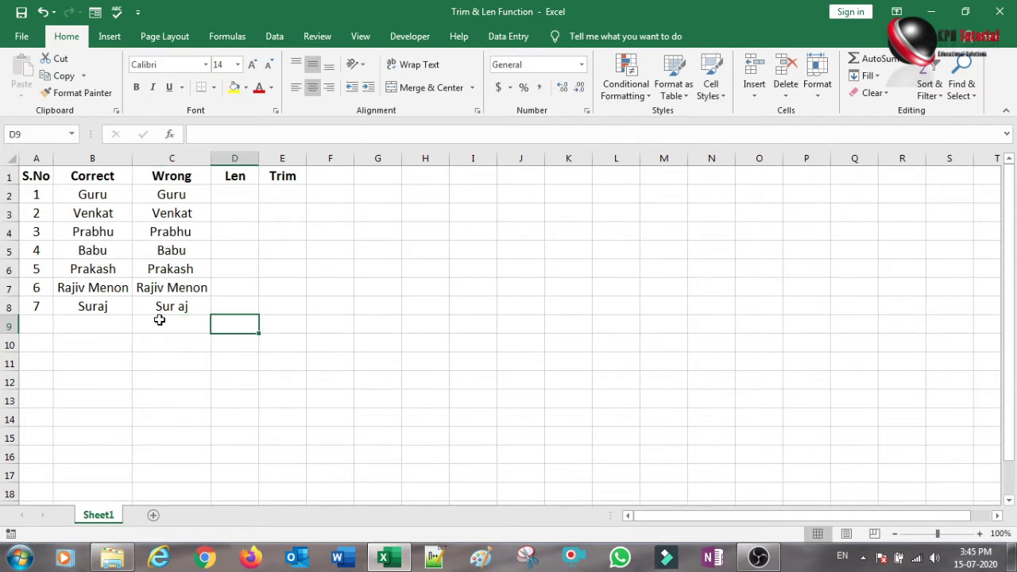
{"action": "key", "text": "Up"}
{"action": "key", "text": "Up"}
{"action": "key", "text": "Up"}
{"action": "key", "text": "Up"}
{"action": "key", "text": "Up"}
{"action": "key", "text": "Up"}
{"action": "key", "text": "Up"}
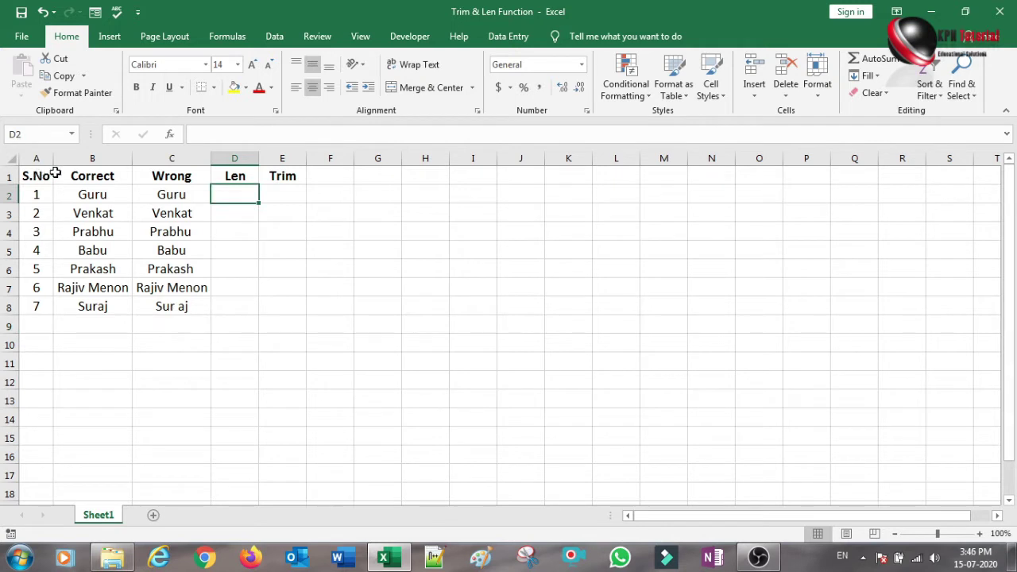
{"action": "left_click", "coordinate": [98, 178]}
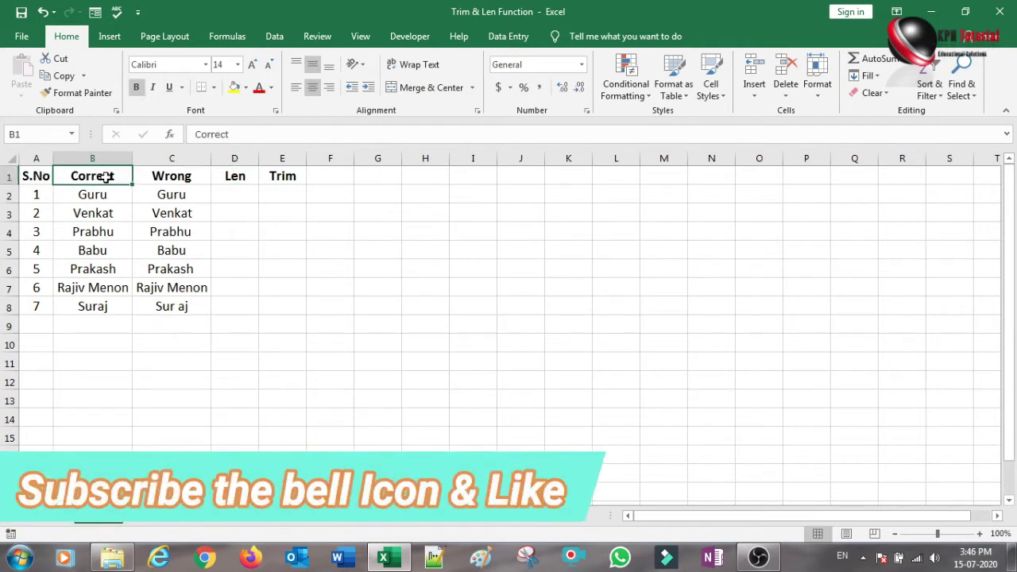
{"action": "left_click", "coordinate": [183, 176]}
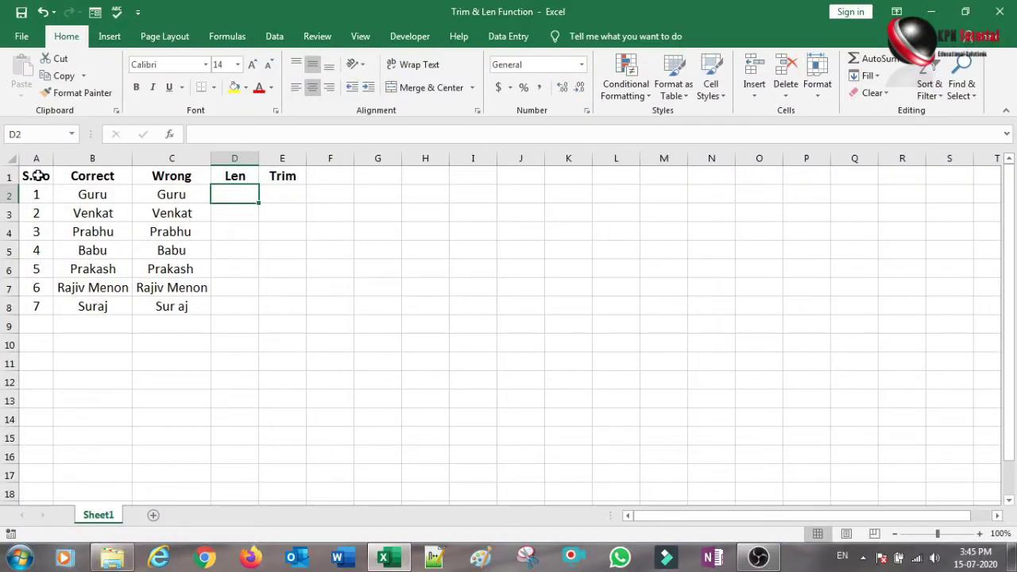
{"action": "left_click", "coordinate": [98, 176]}
{"action": "left_click", "coordinate": [183, 178]}
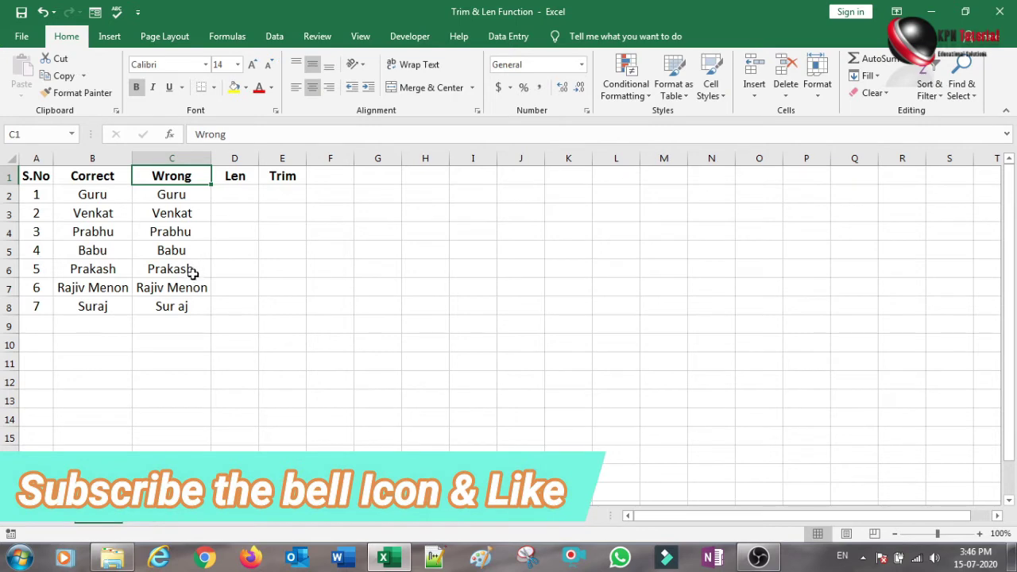
{"action": "left_click_drag", "start_coordinate": [172, 195], "coordinate": [193, 288]}
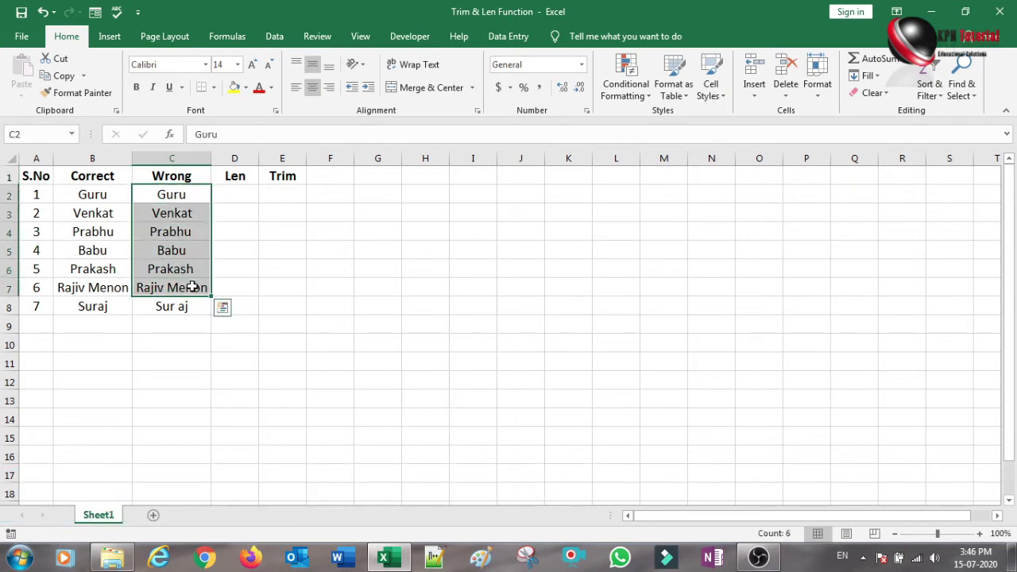
- Enter the formula =LEN(B2) in cell D2 to count the characters of the first Correct name
{"action": "left_click", "coordinate": [239, 194]}
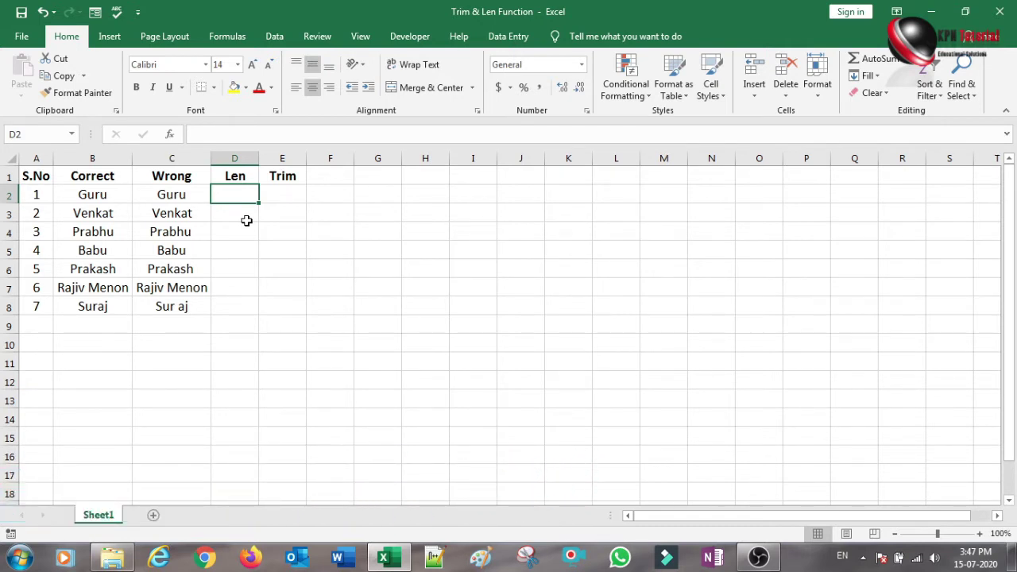
{"action": "type", "text": "="}
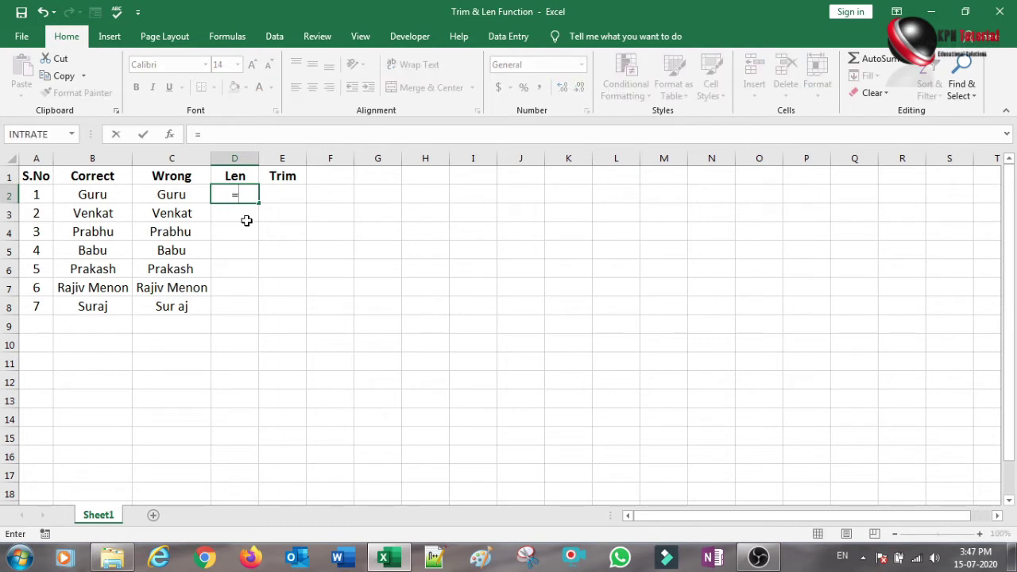
{"action": "type", "text": "len"}
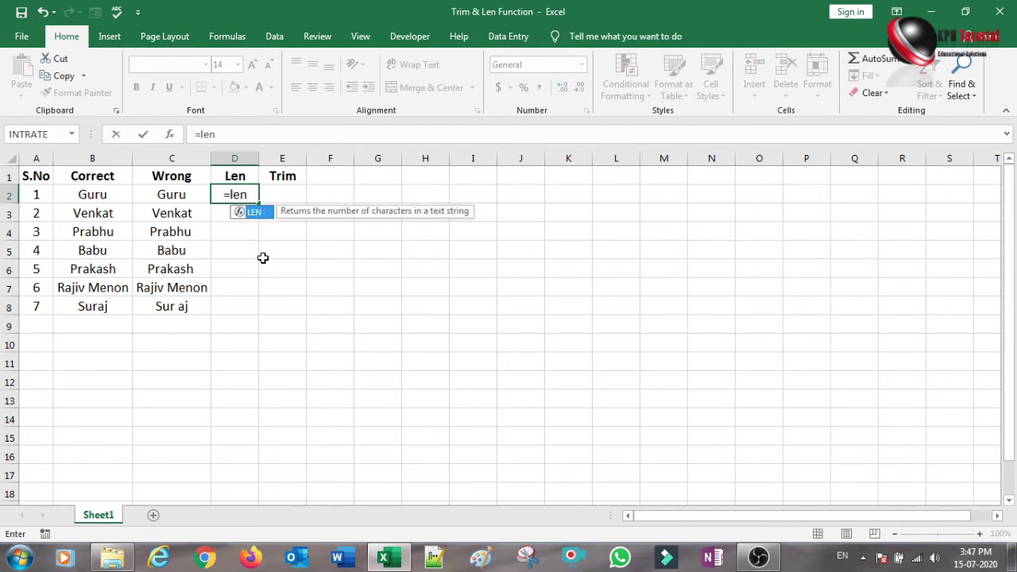
{"action": "key", "text": "Tab"}
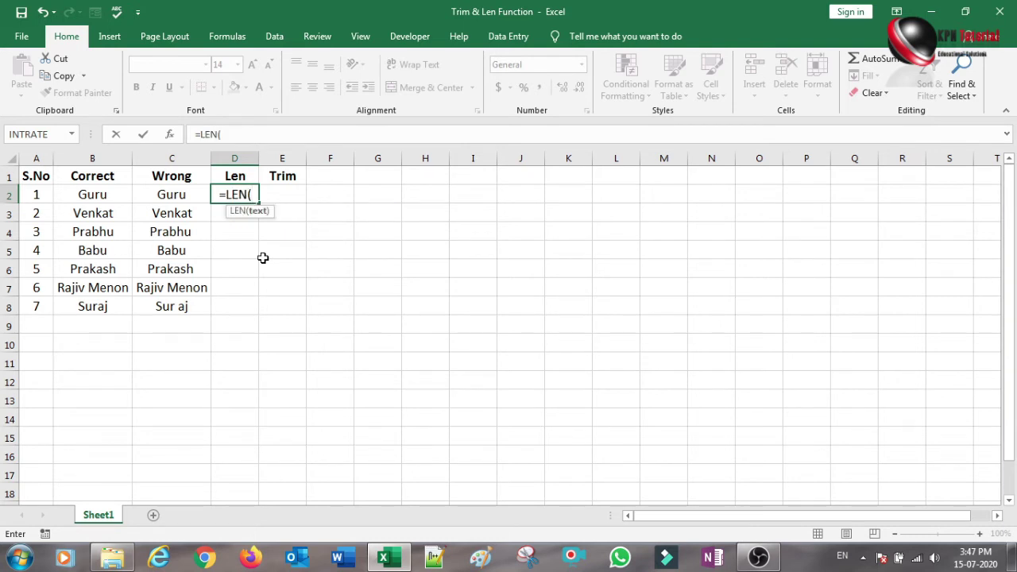
{"action": "left_click", "coordinate": [94, 197]}
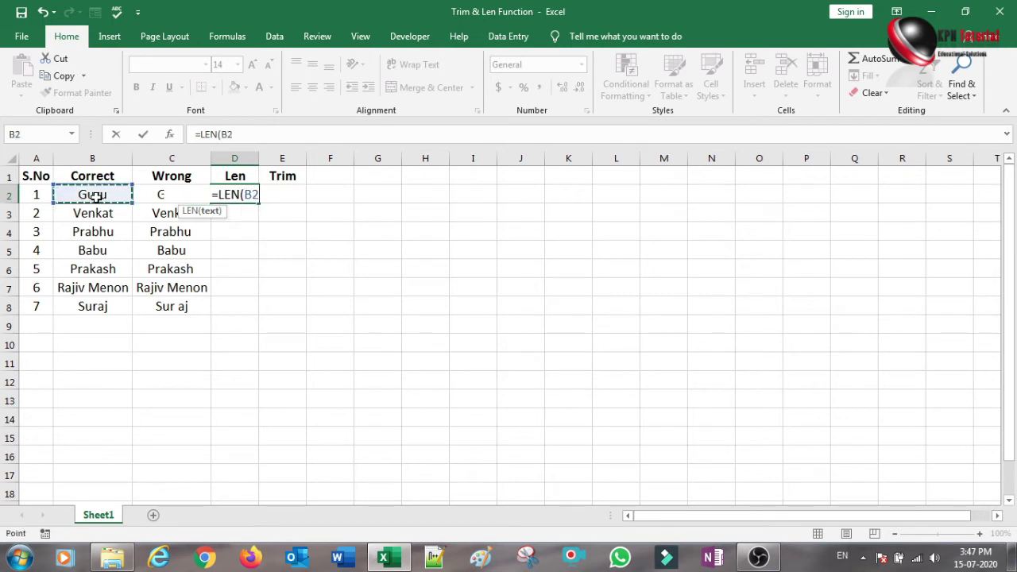
{"action": "type", "text": ")"}
{"action": "key", "text": "Return"}
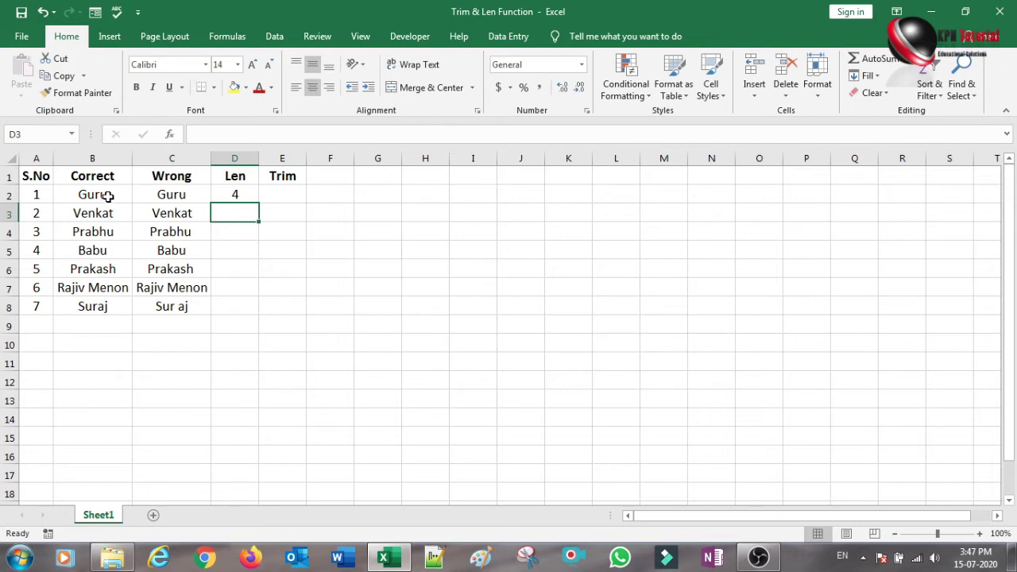
- Change the heading in cell D1 to "Len (B)"
{"action": "double_click", "coordinate": [247, 178]}
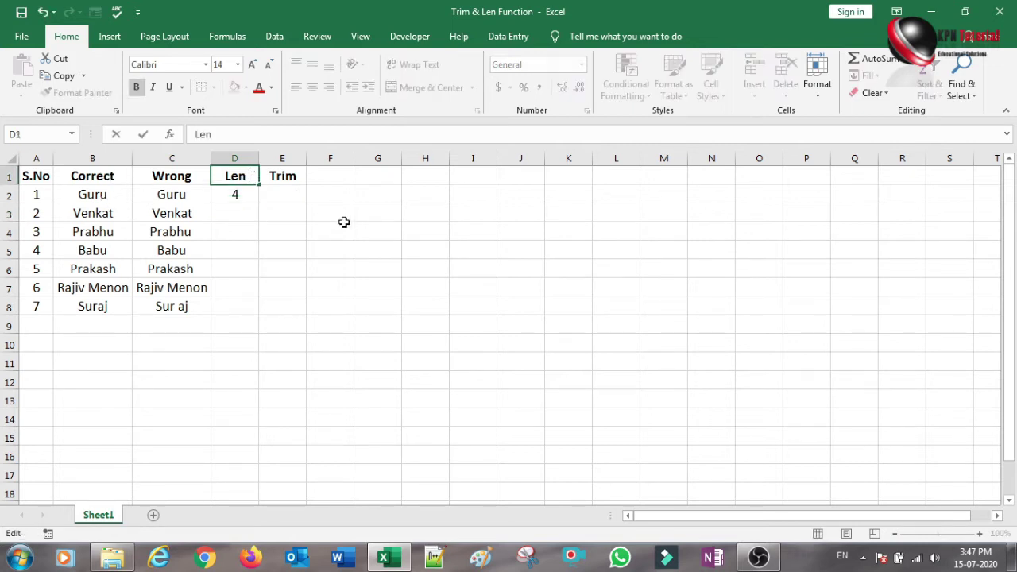
{"action": "type", "text": "(B"}
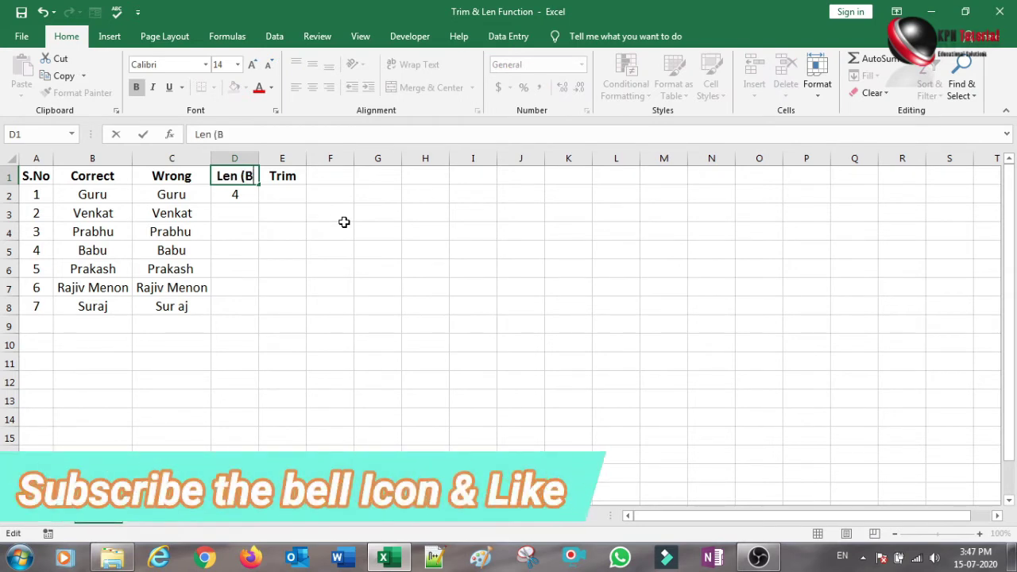
{"action": "type", "text": ")"}
{"action": "key", "text": "Return"}
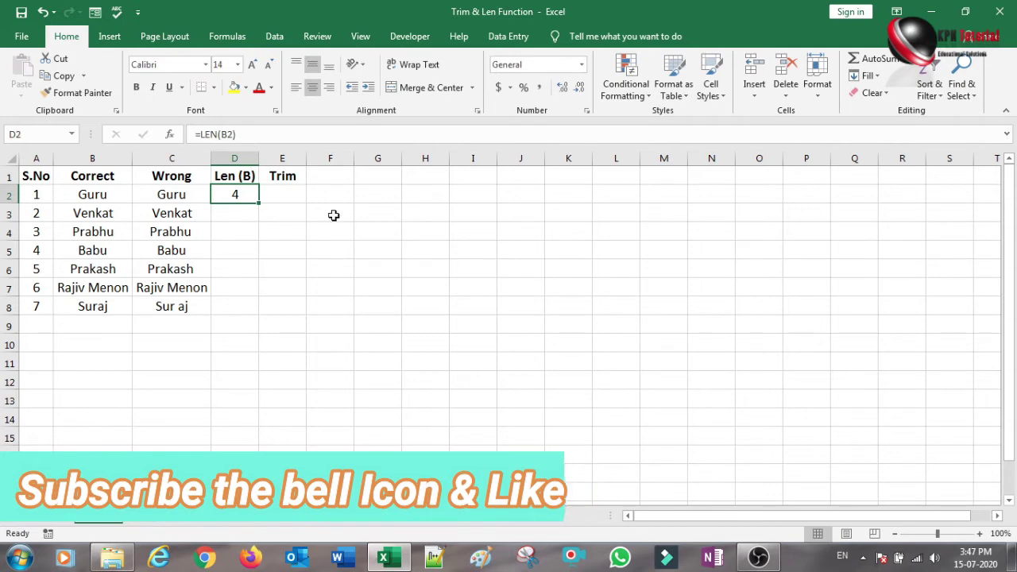
- Insert a blank column between the Len (B) and Trim columns
{"action": "left_click", "coordinate": [281, 156]}
{"action": "key", "text": "ctrl+shift+plus"}
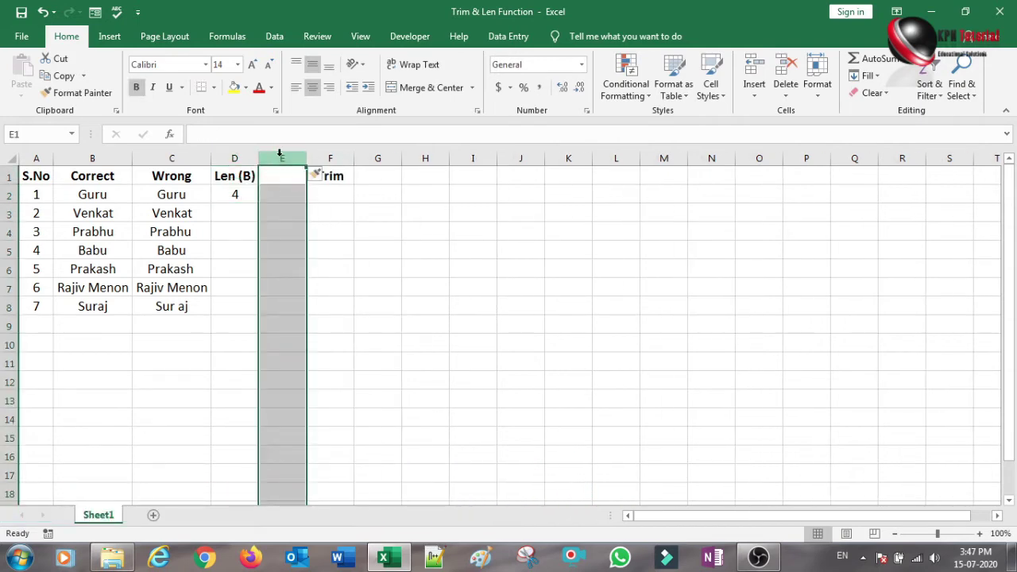
{"action": "left_click", "coordinate": [298, 176]}
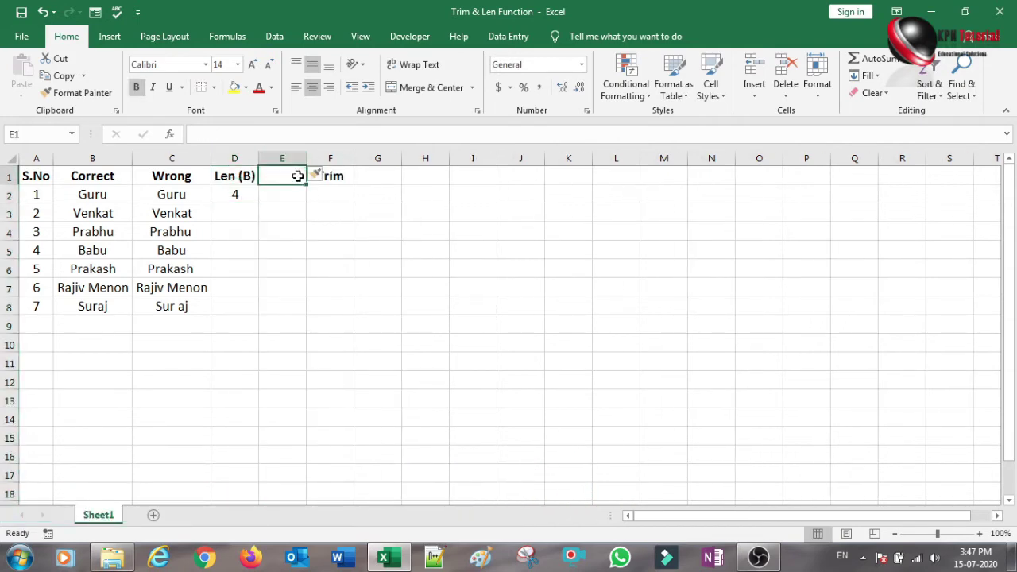
- Copy the Len (B) heading into cell E1 and change the copy to "Len (C)"
{"action": "left_click", "coordinate": [248, 175]}
{"action": "key", "text": "ctrl+c"}
{"action": "left_click", "coordinate": [284, 176]}
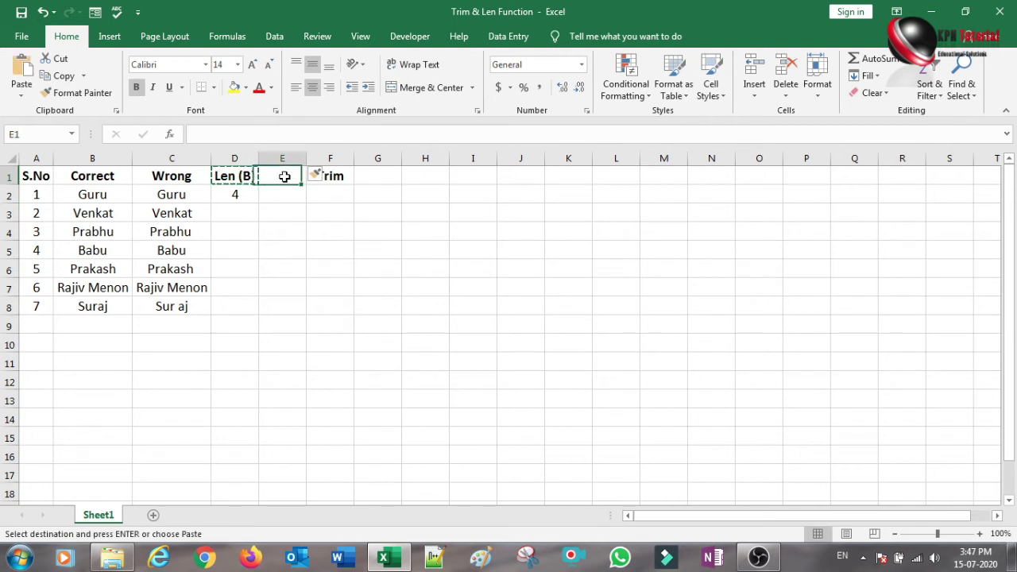
{"action": "key", "text": "Return"}
{"action": "key", "text": "F2"}
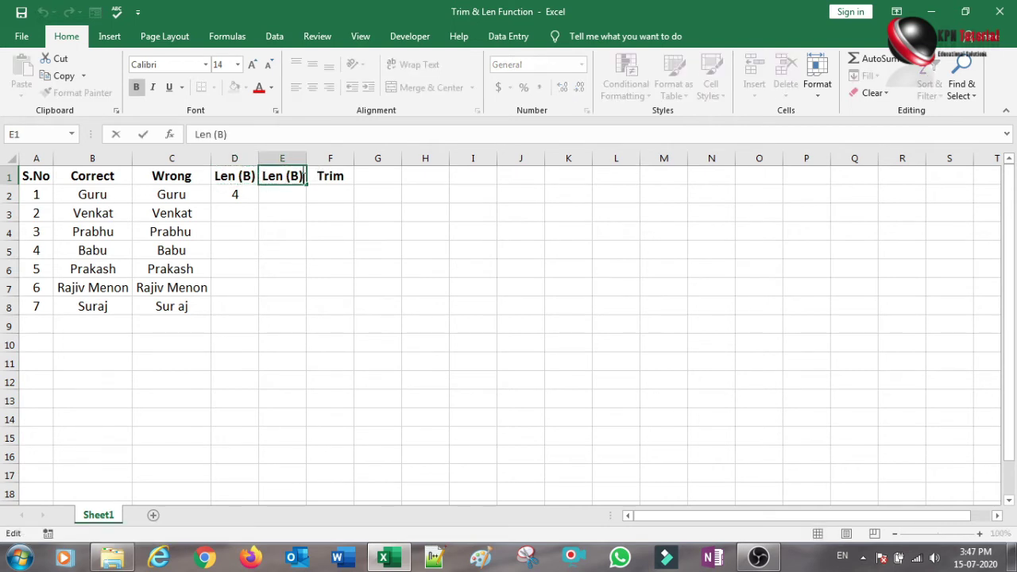
{"action": "key", "text": "Left"}
{"action": "key", "text": "BackSpace"}
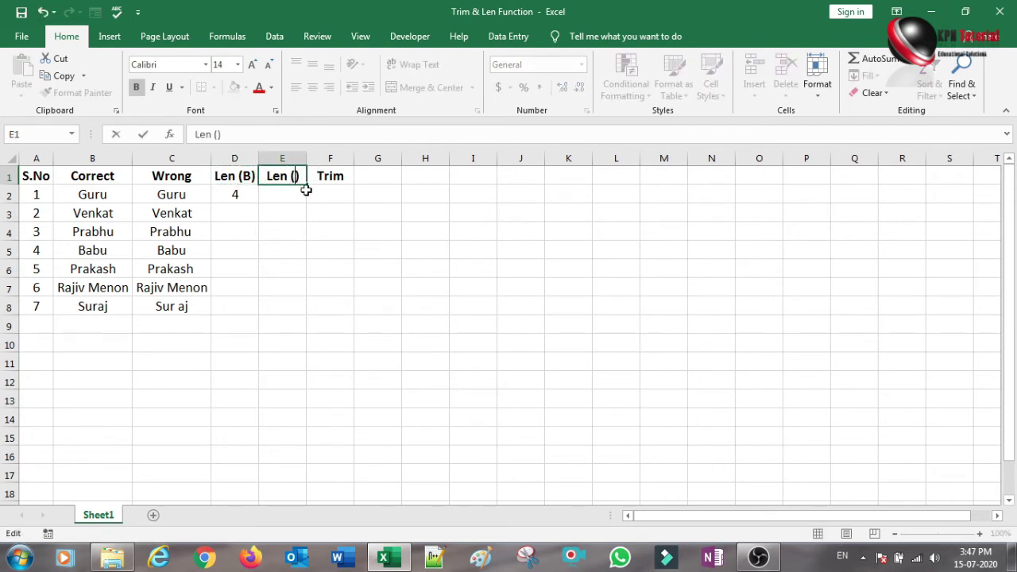
{"action": "type", "text": "C"}
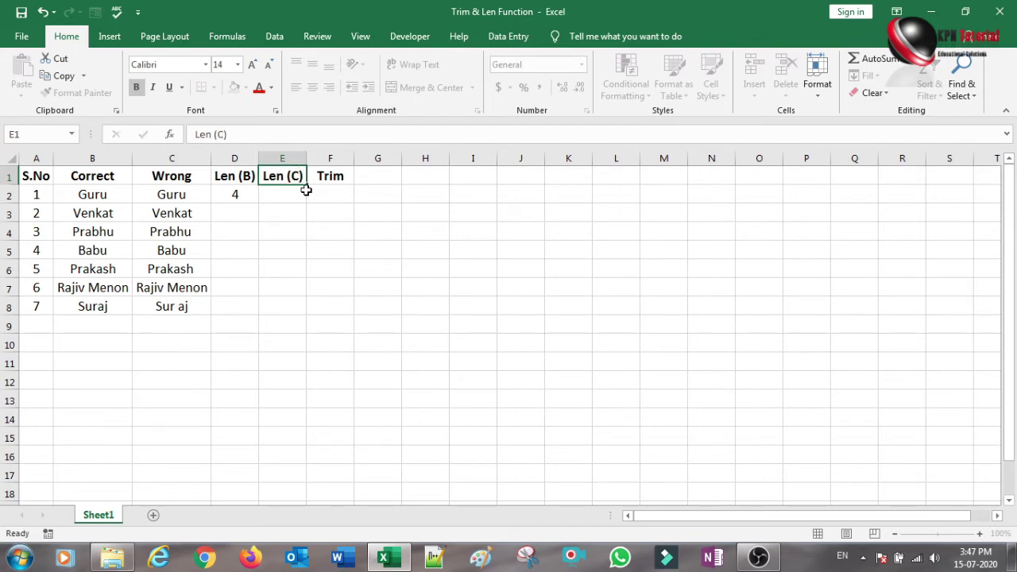
{"action": "key", "text": "Return"}
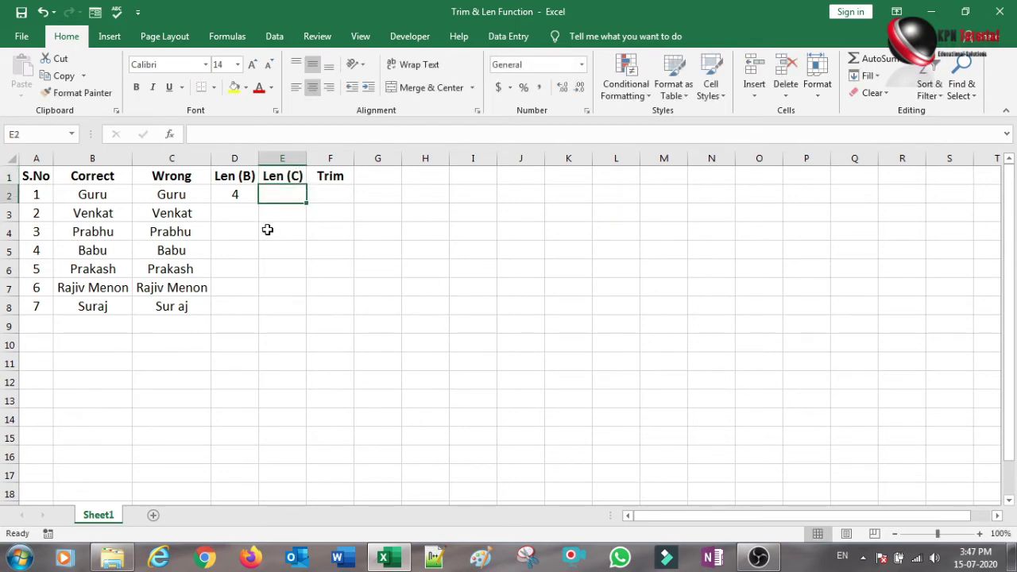
- Enter the formula =LEN(C2) in cell E2 to count the characters of the first Wrong name
{"action": "type", "text": "="}
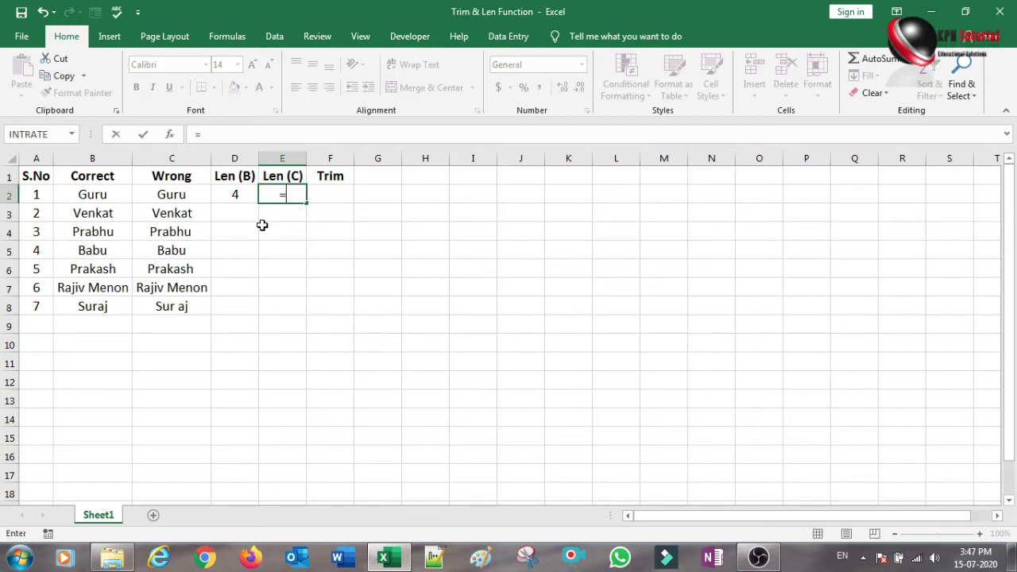
{"action": "type", "text": "len"}
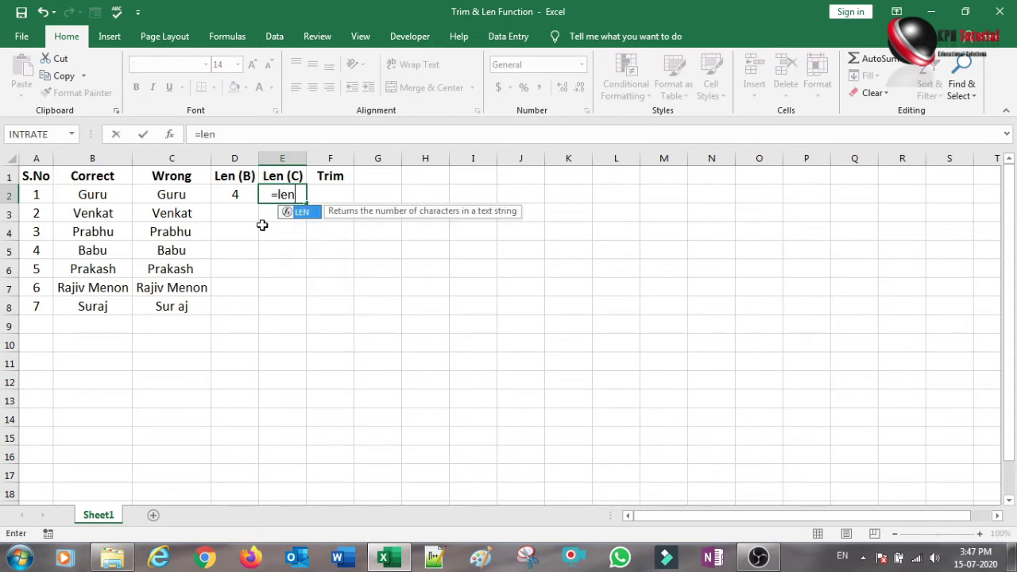
{"action": "key", "text": "Tab"}
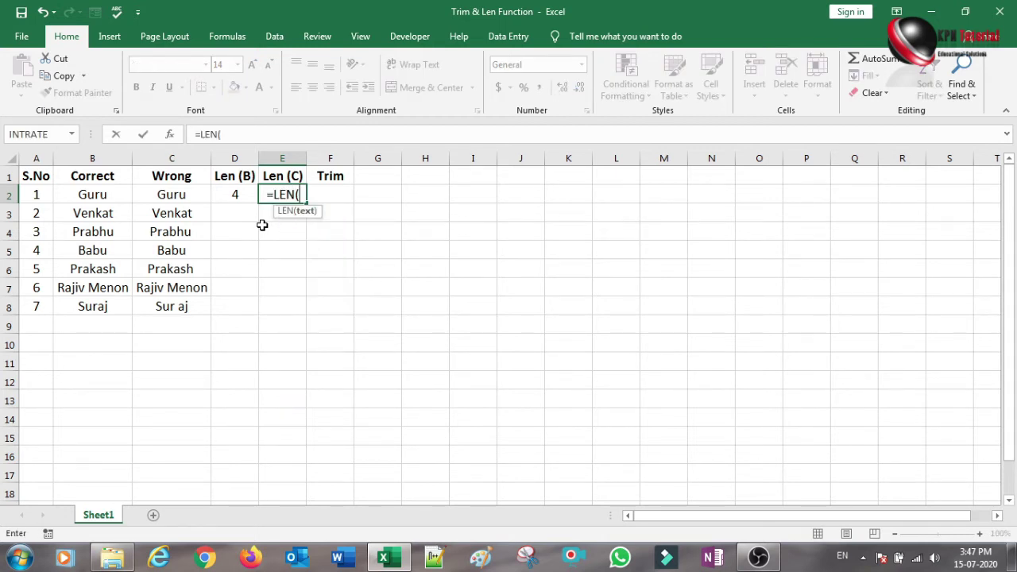
{"action": "left_click", "coordinate": [168, 196]}
{"action": "type", "text": ")"}
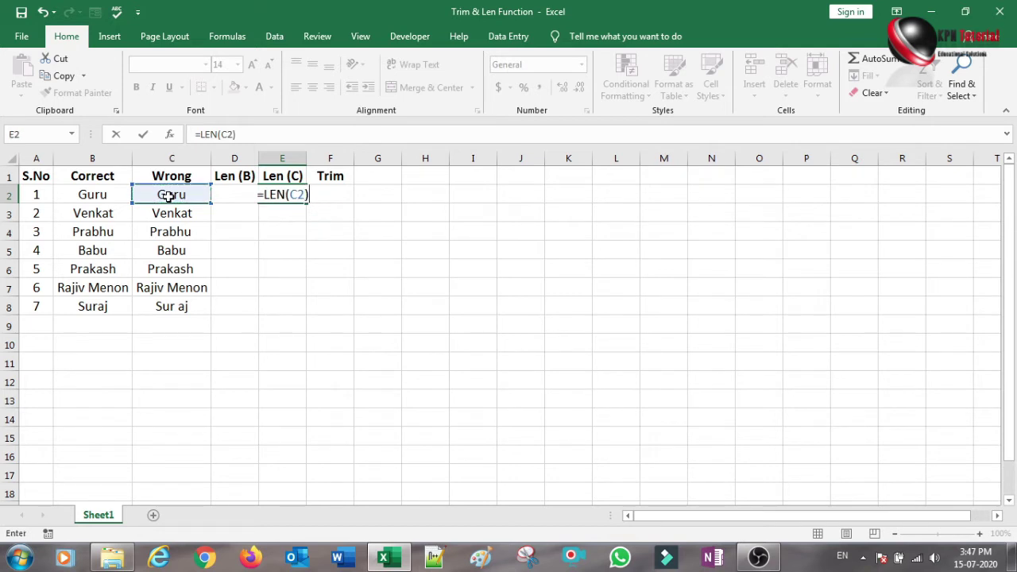
{"action": "key", "text": "Return"}
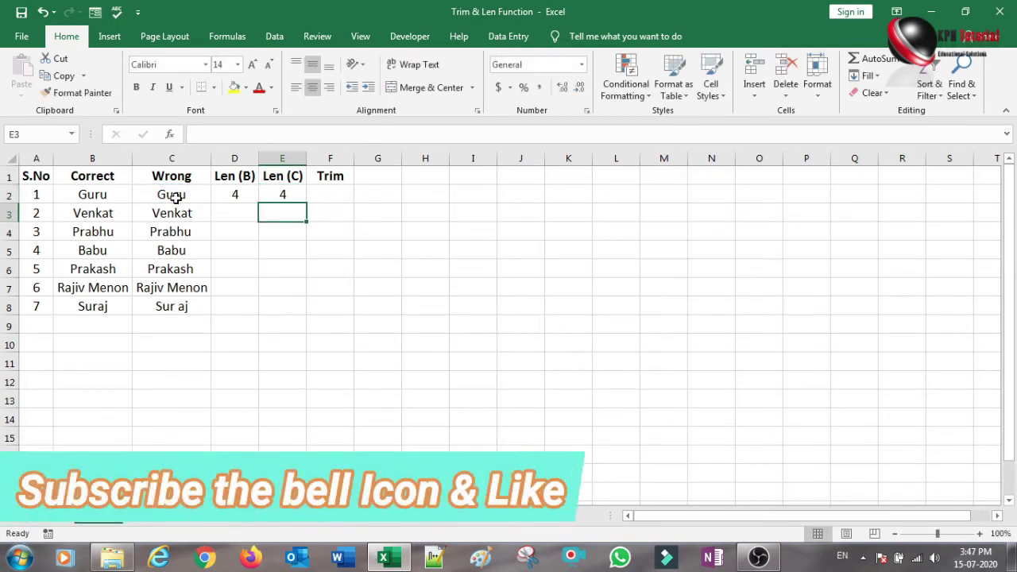
- Fill the LEN formulas in D2 and E2 down their columns to row 8
{"action": "left_click", "coordinate": [281, 193]}
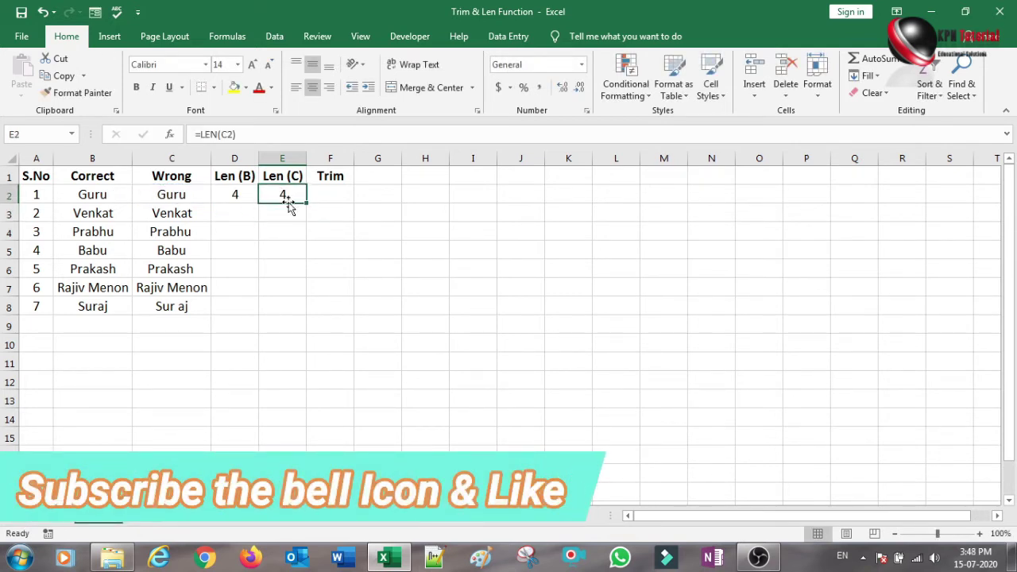
{"action": "left_click", "coordinate": [241, 196]}
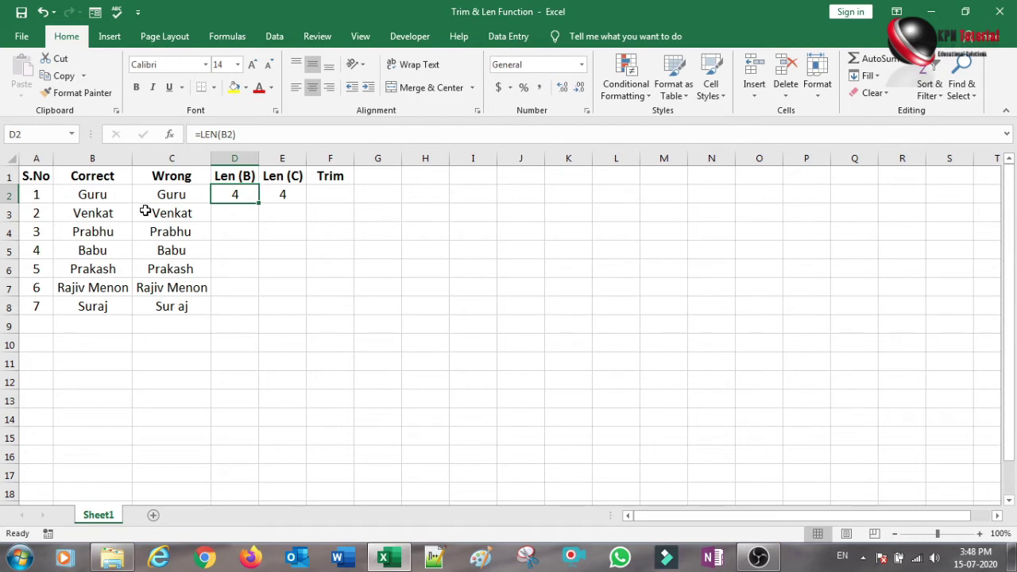
{"action": "left_click_drag", "start_coordinate": [260, 205], "coordinate": [255, 308]}
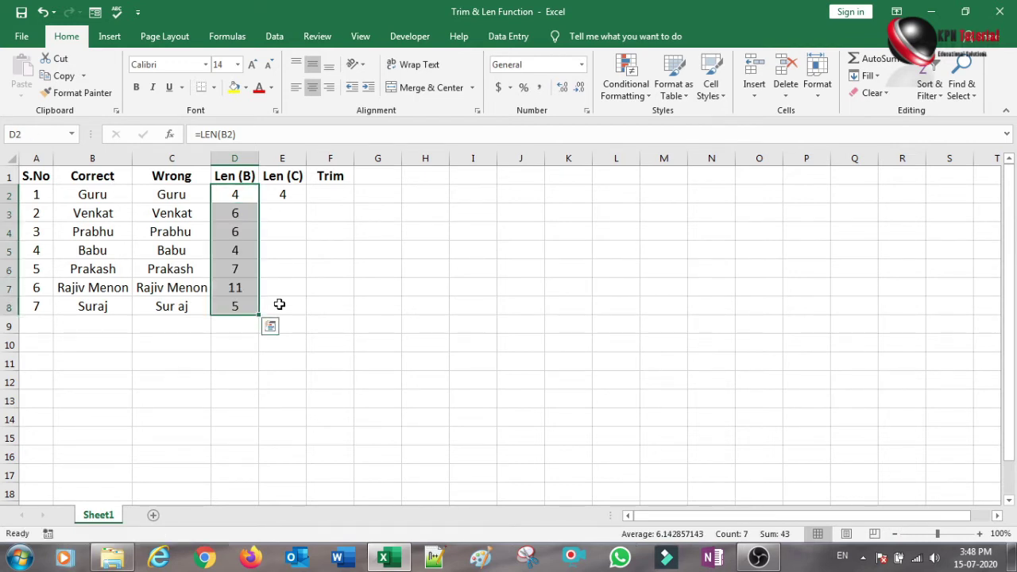
{"action": "left_click", "coordinate": [227, 195]}
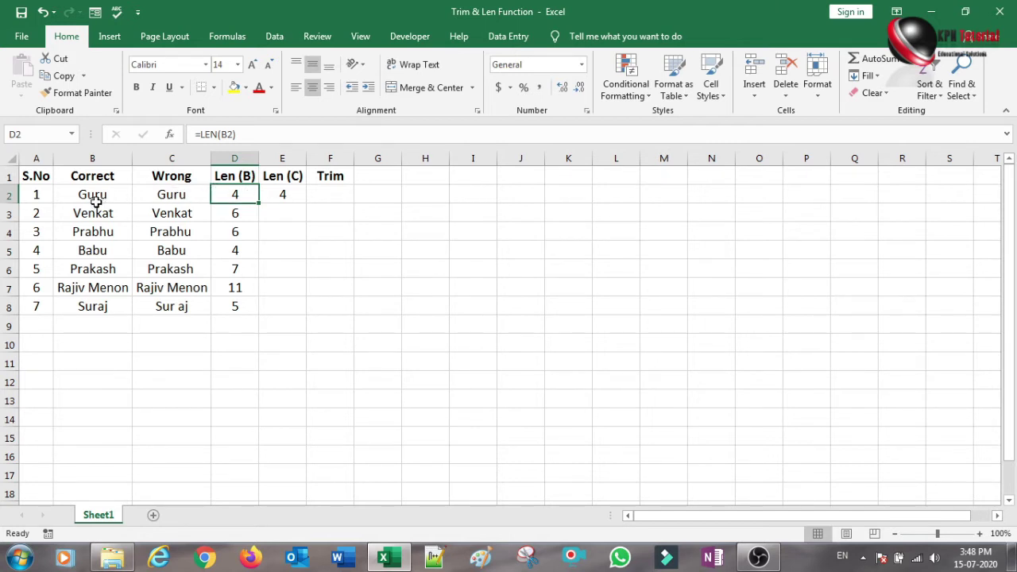
{"action": "left_click", "coordinate": [283, 195]}
{"action": "left_click_drag", "start_coordinate": [305, 203], "coordinate": [307, 319]}
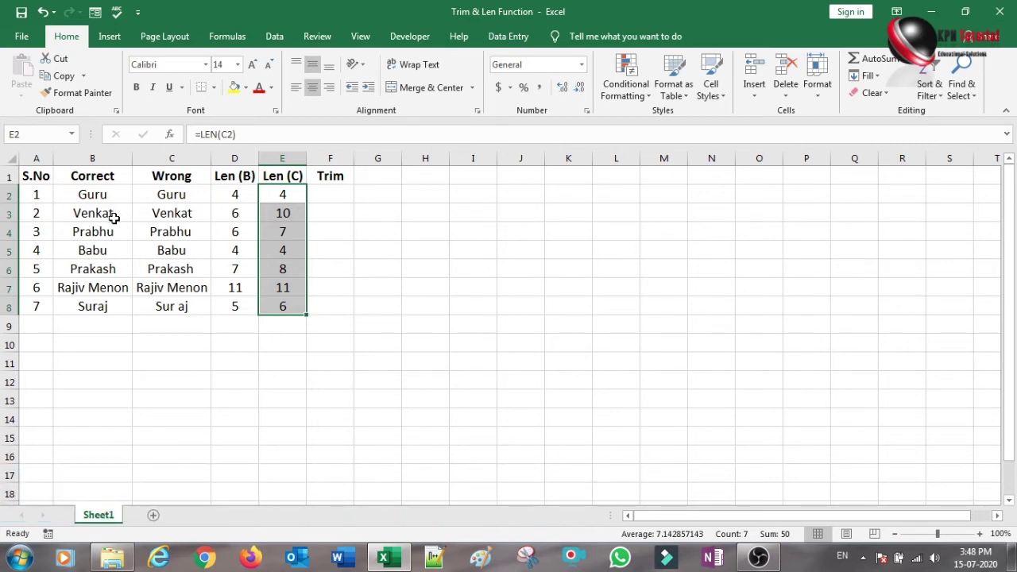
- Compare the Len (B) and Len (C) character counts of the names in rows 3 and 4
{"action": "left_click", "coordinate": [172, 216]}
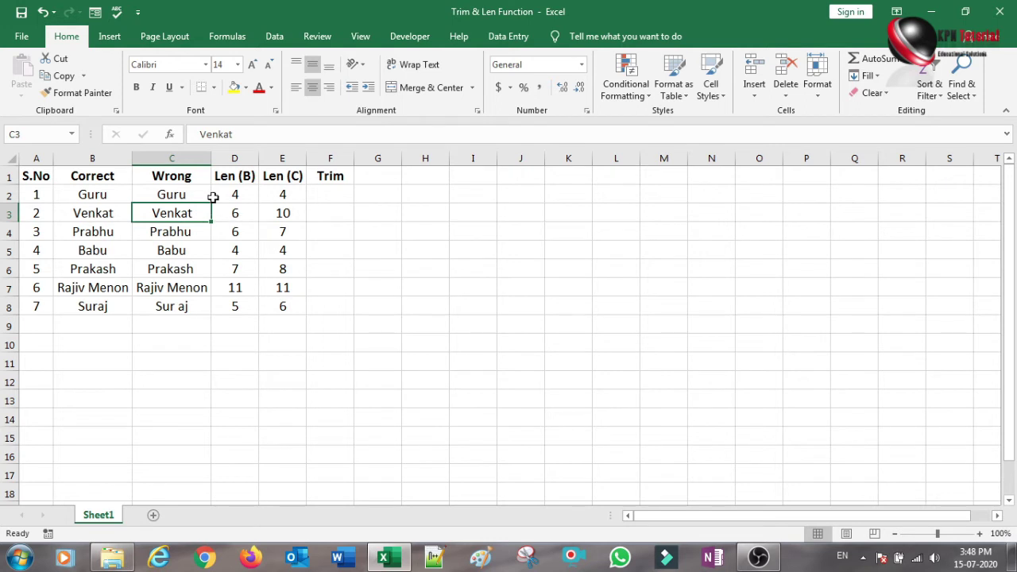
{"action": "left_click", "coordinate": [237, 175]}
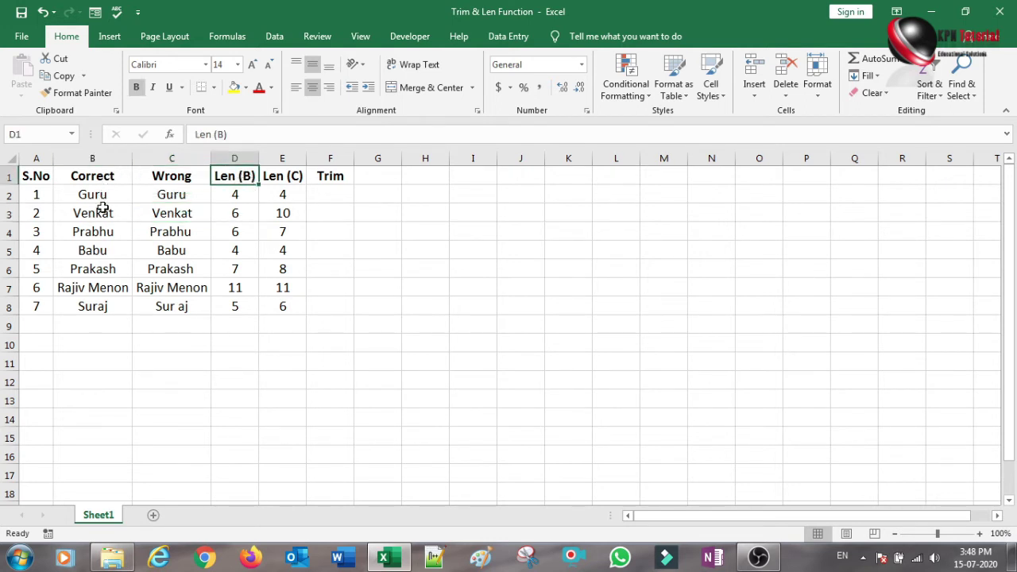
{"action": "left_click", "coordinate": [284, 213]}
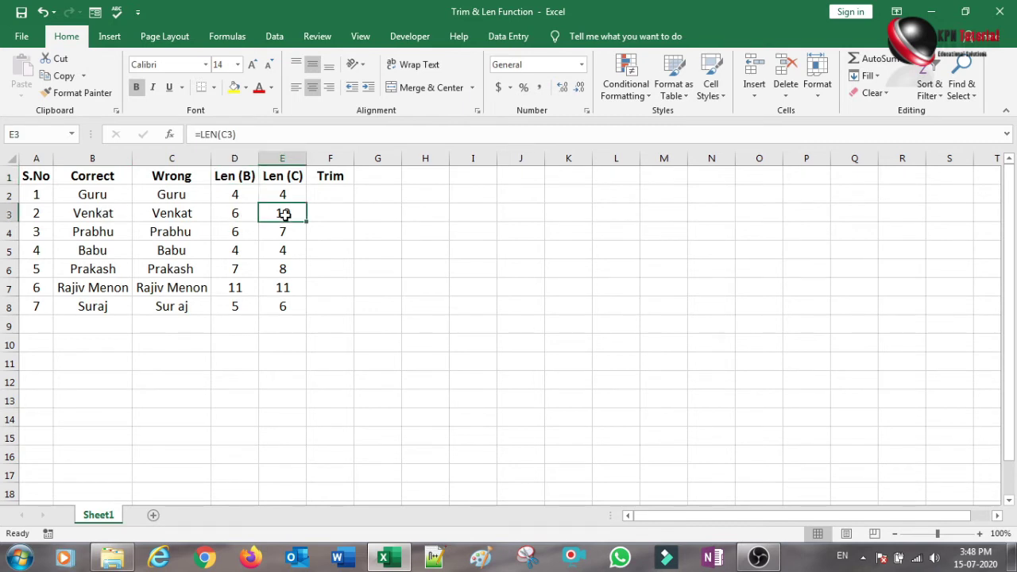
{"action": "left_click", "coordinate": [236, 231]}
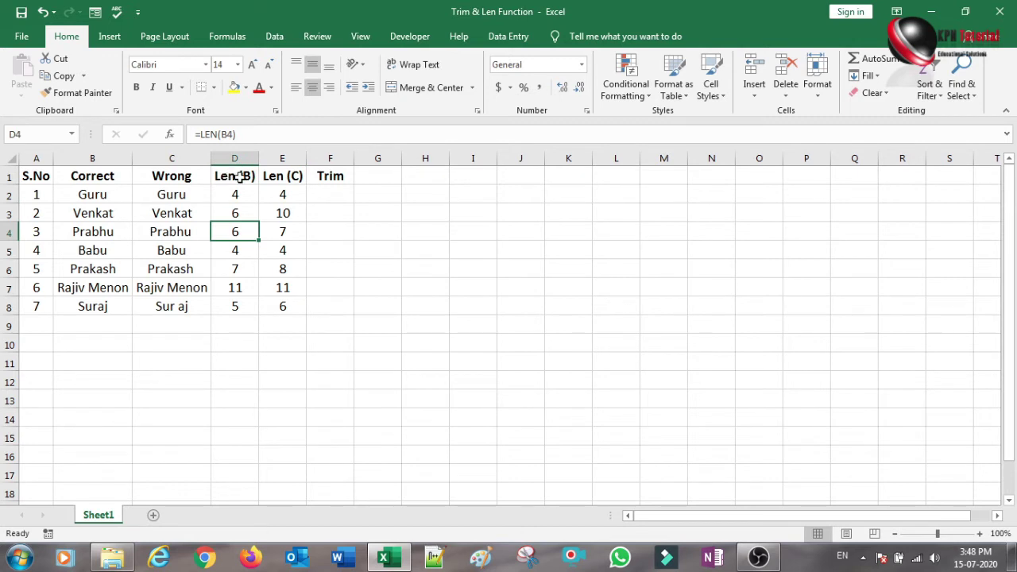
{"action": "left_click", "coordinate": [99, 236]}
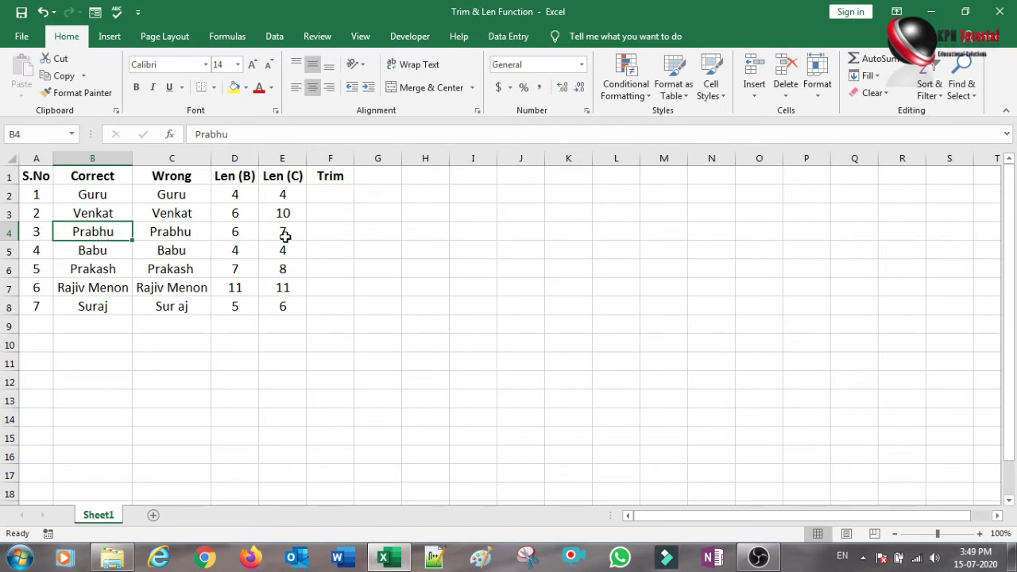
{"action": "key", "text": "Right"}
{"action": "key", "text": "Right"}
{"action": "key", "text": "Right"}
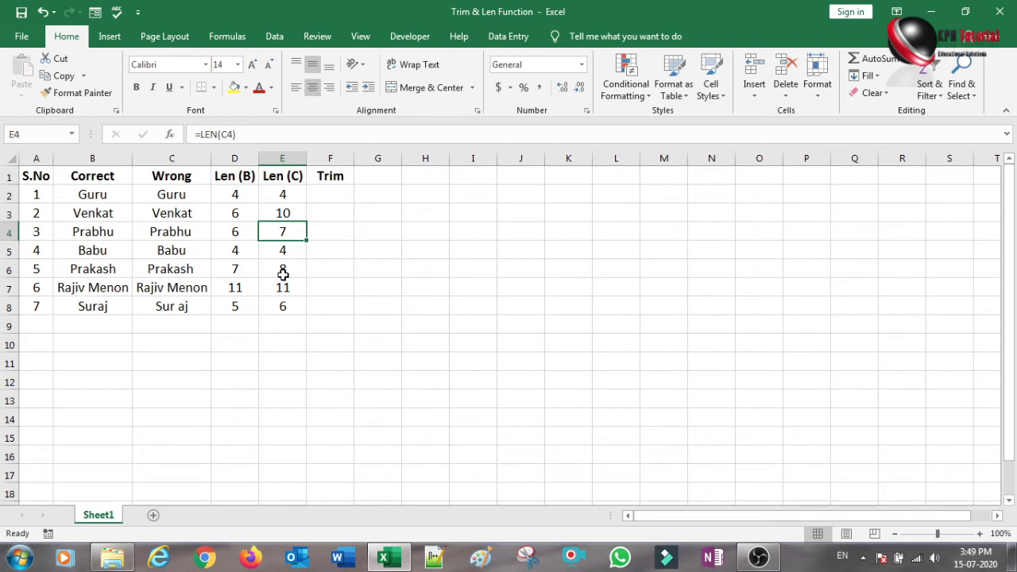
- Examine the contents of cells C2 and C3 in edit mode for extra spaces around the names
{"action": "left_click", "coordinate": [189, 195]}
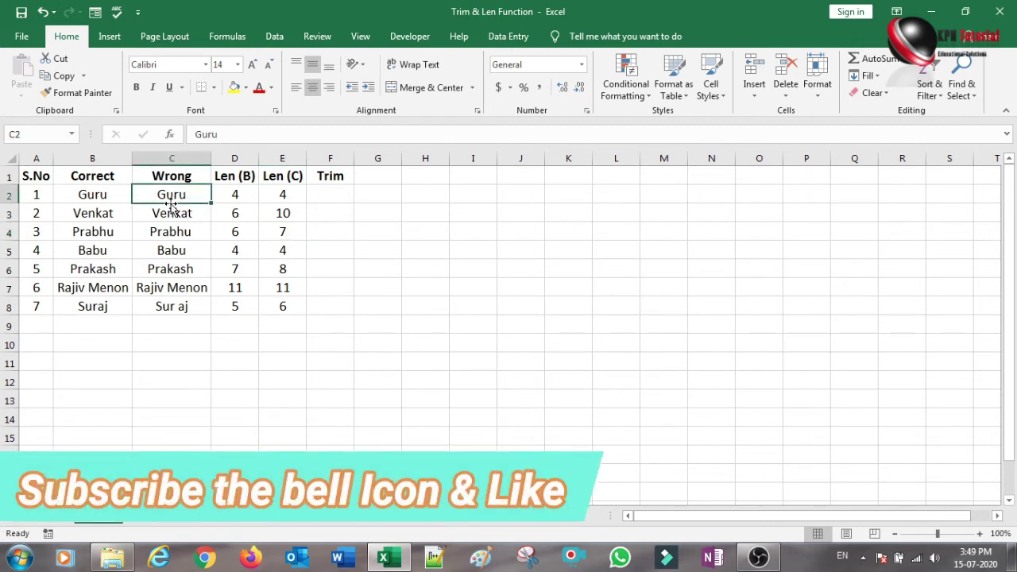
{"action": "double_click", "coordinate": [170, 203]}
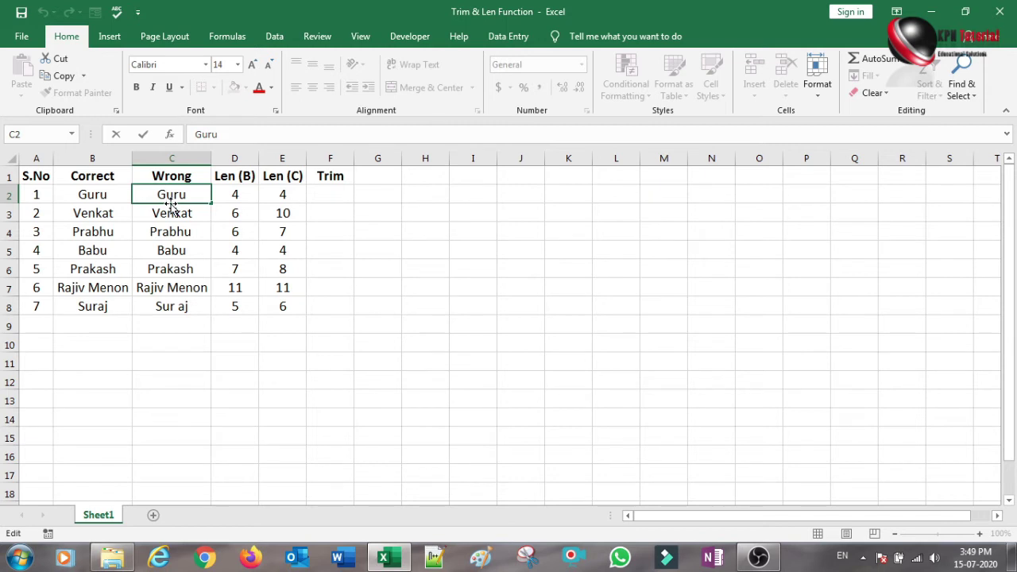
{"action": "left_click", "coordinate": [191, 213]}
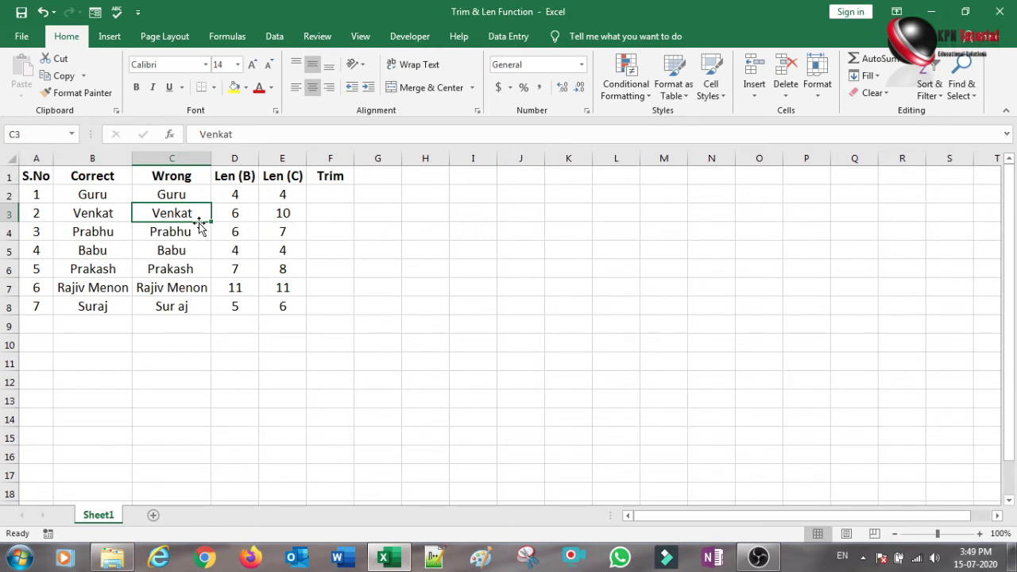
{"action": "key", "text": "F2"}
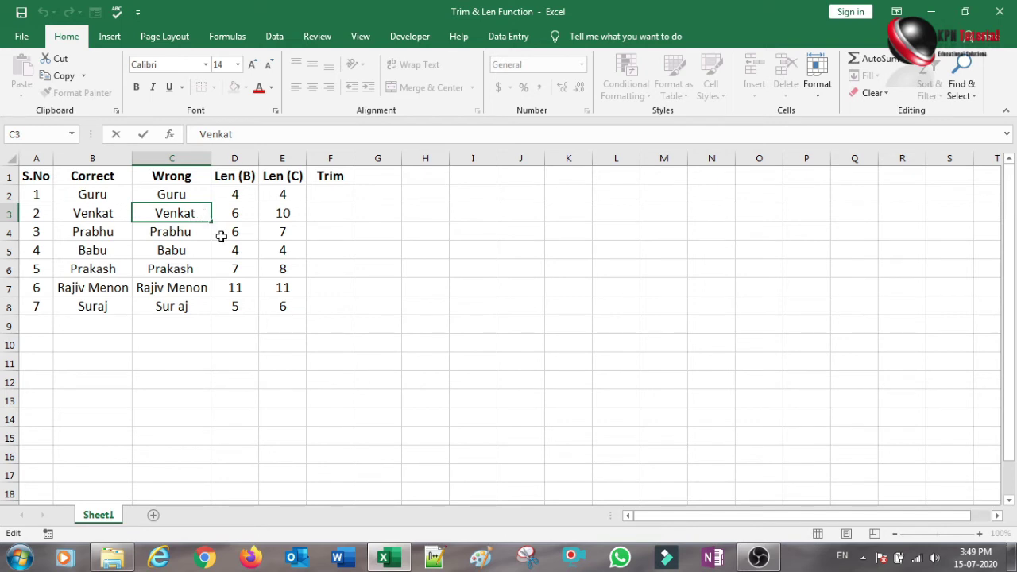
{"action": "key", "text": "Left"}
{"action": "key", "text": "Right"}
{"action": "key", "text": "Right"}
{"action": "key", "text": "Return"}
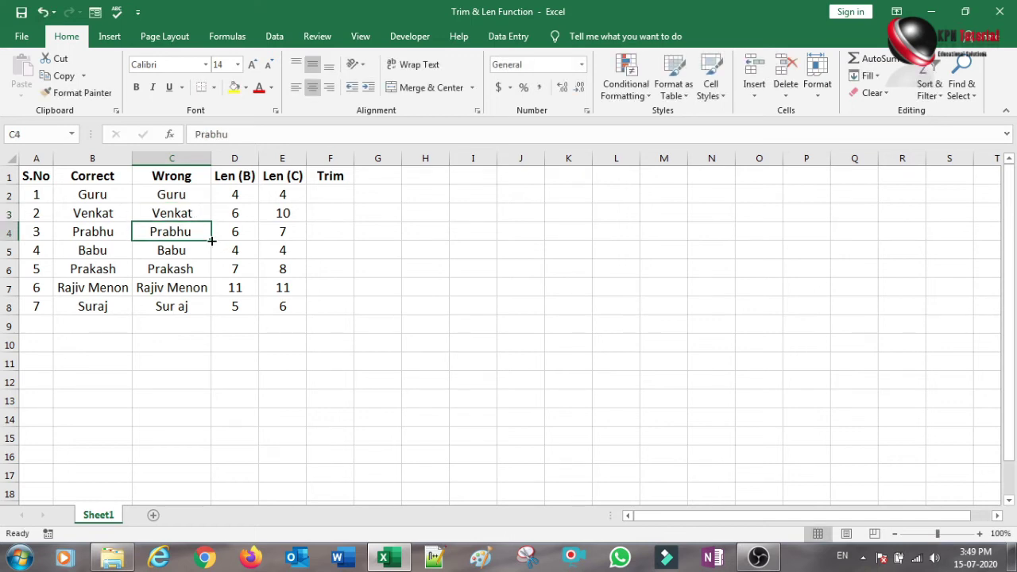
- Examine the contents of cells C4 and C6 in edit mode for spaces before or after the names
{"action": "key", "text": "F2"}
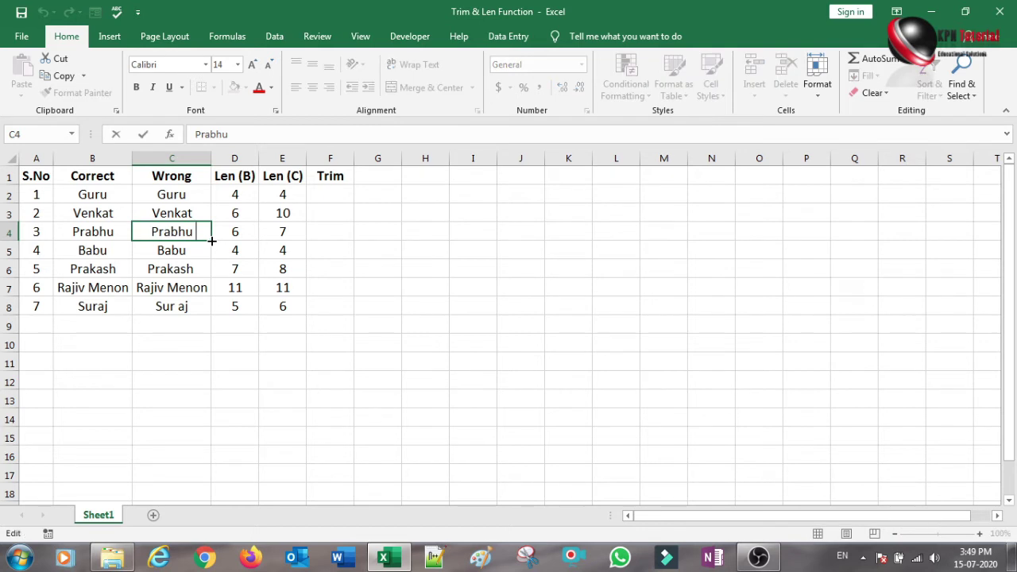
{"action": "key", "text": "Left"}
{"action": "key", "text": "Left"}
{"action": "key", "text": "Left"}
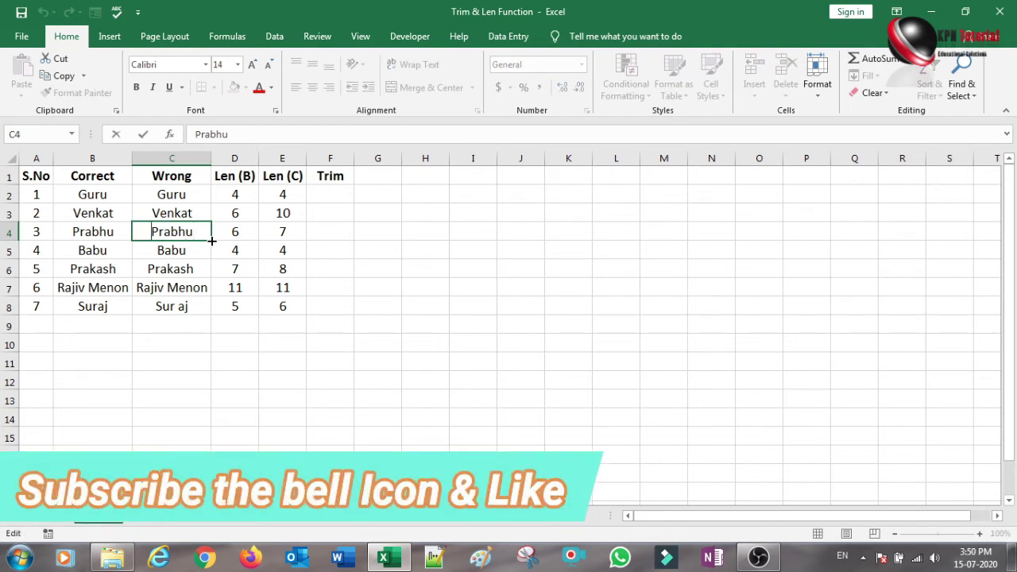
{"action": "key", "text": "Return"}
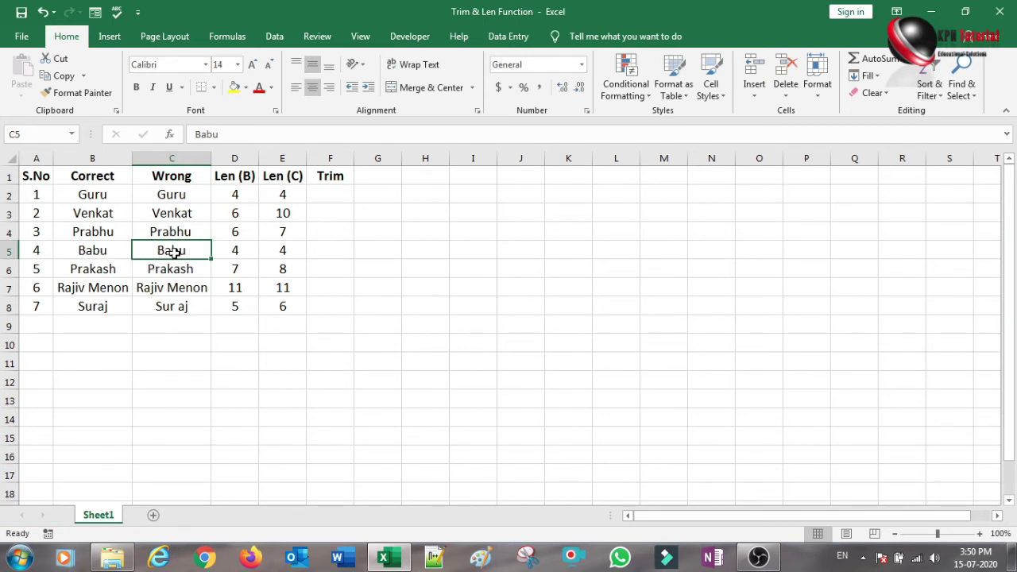
{"action": "left_click", "coordinate": [199, 274]}
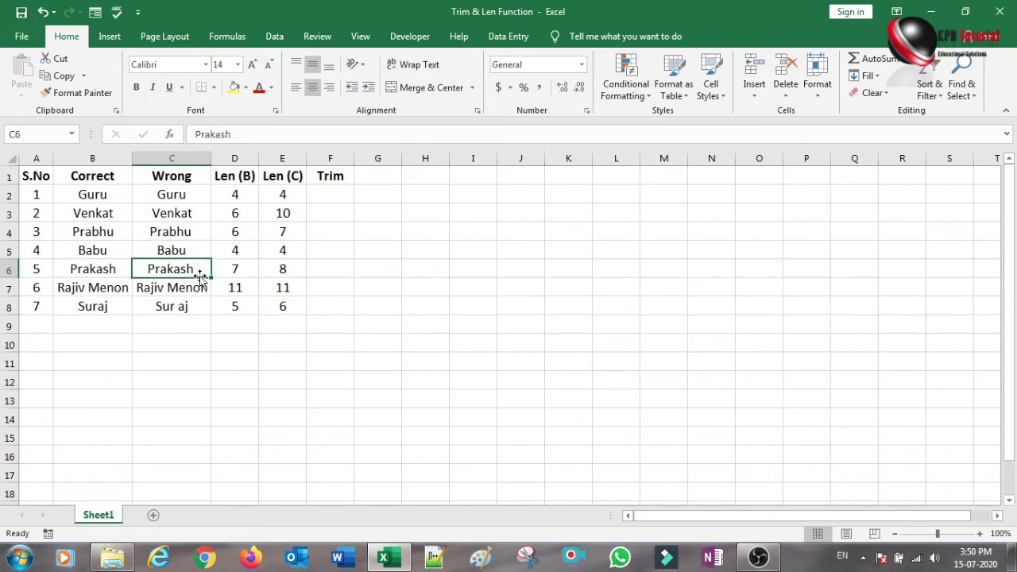
{"action": "double_click", "coordinate": [199, 274]}
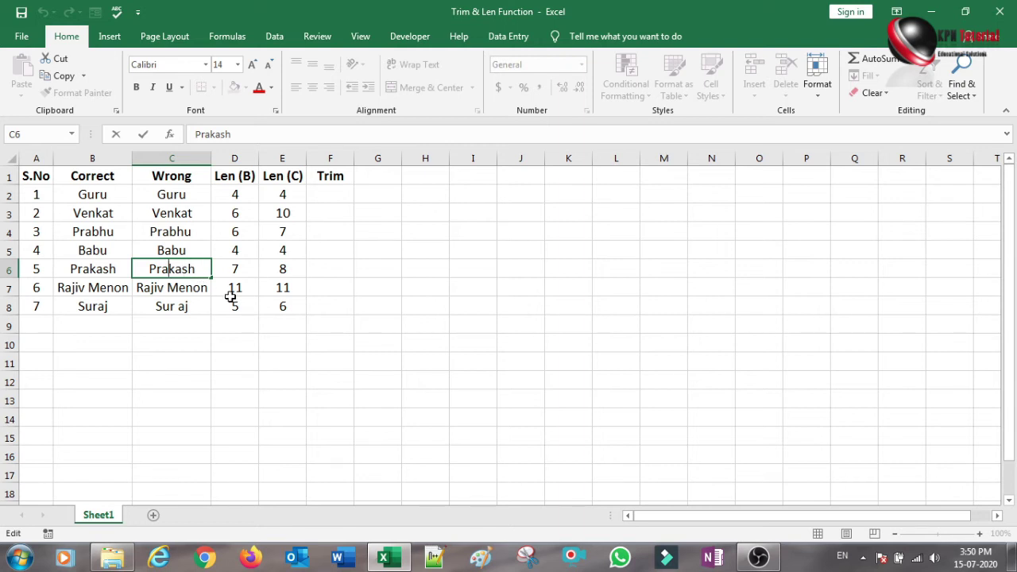
{"action": "key", "text": "Left"}
{"action": "key", "text": "Left"}
{"action": "key", "text": "Left"}
{"action": "key", "text": "Return"}
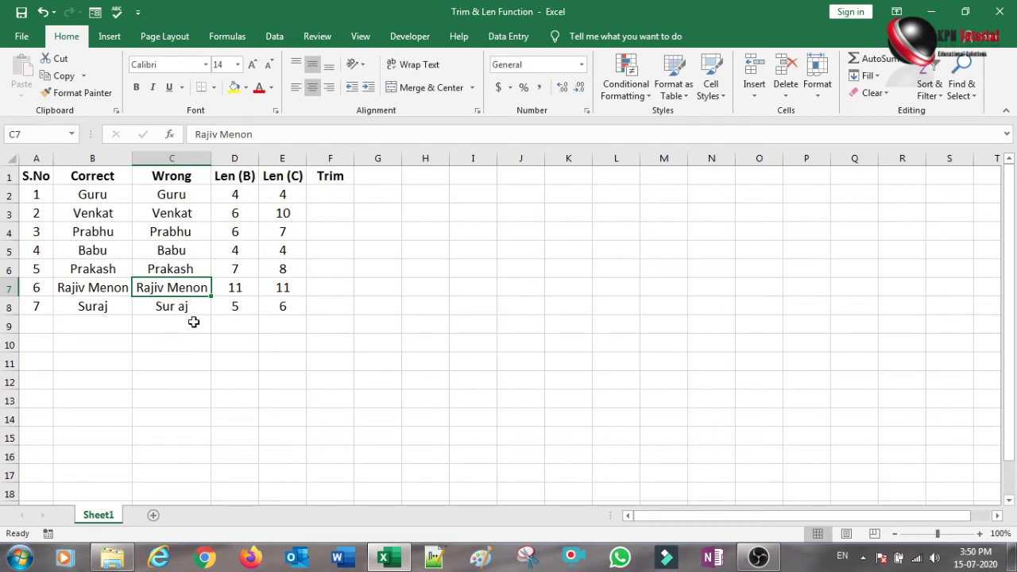
- Compare the Correct and Wrong spellings in row 8 with their character counts
{"action": "key", "text": "Down"}
{"action": "key", "text": "Left"}
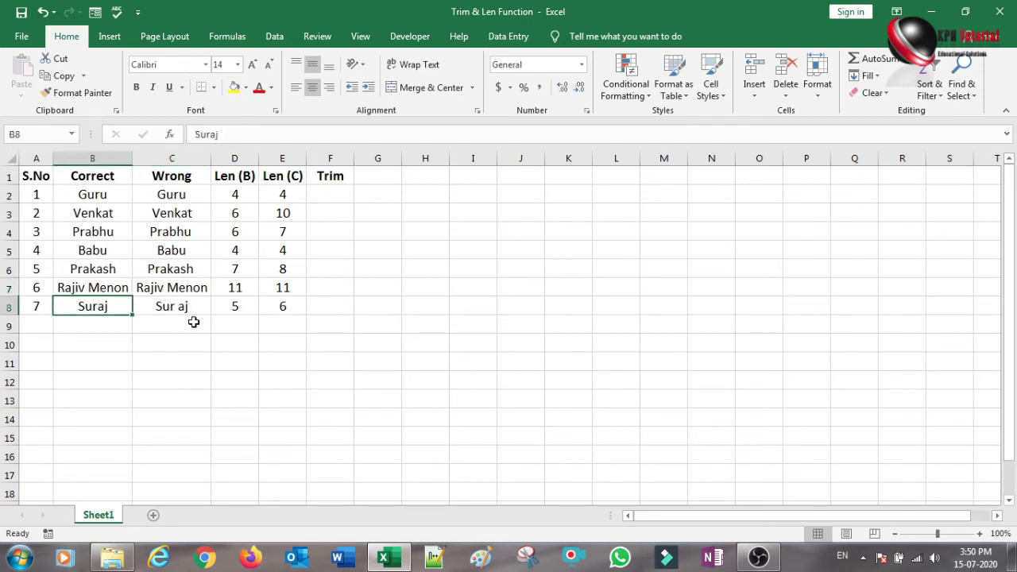
{"action": "key", "text": "Right"}
{"action": "key", "text": "Right"}
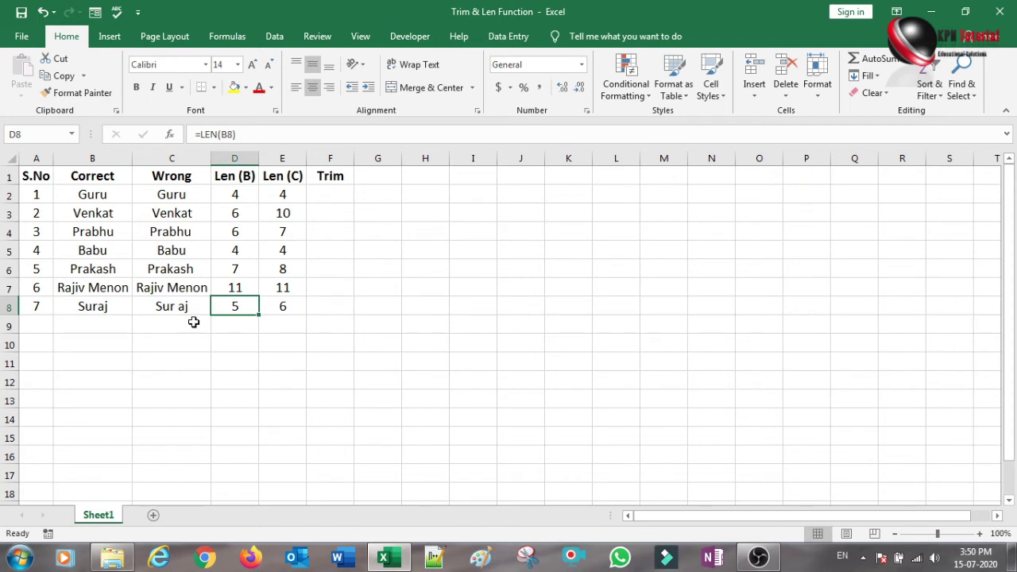
{"action": "key", "text": "Left"}
{"action": "key", "text": "Left"}
{"action": "key", "text": "Right"}
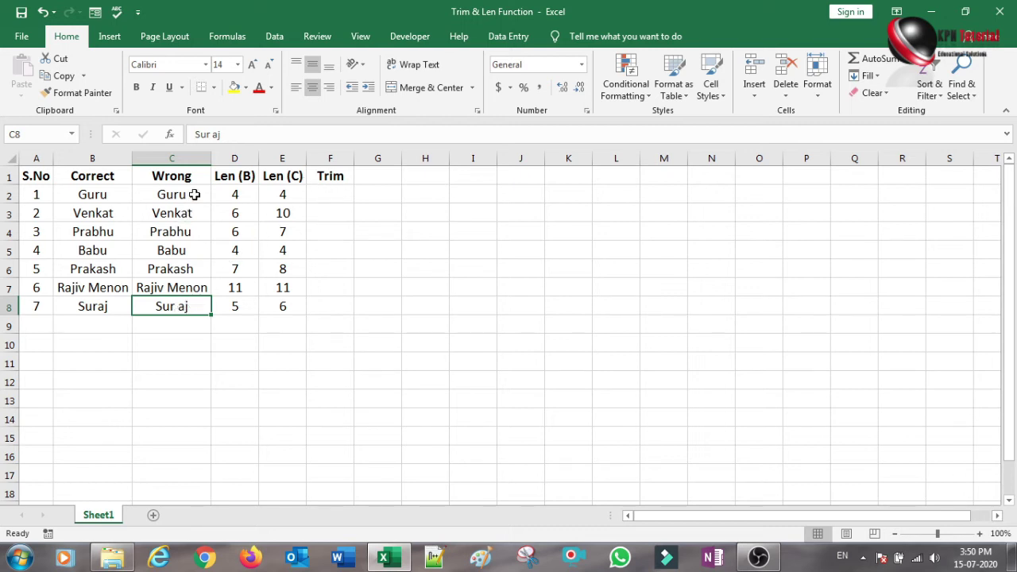
- Enter the formula =TRIM(C2) in cell F2 to strip extra spaces from the first Wrong name
{"action": "left_click", "coordinate": [327, 193]}
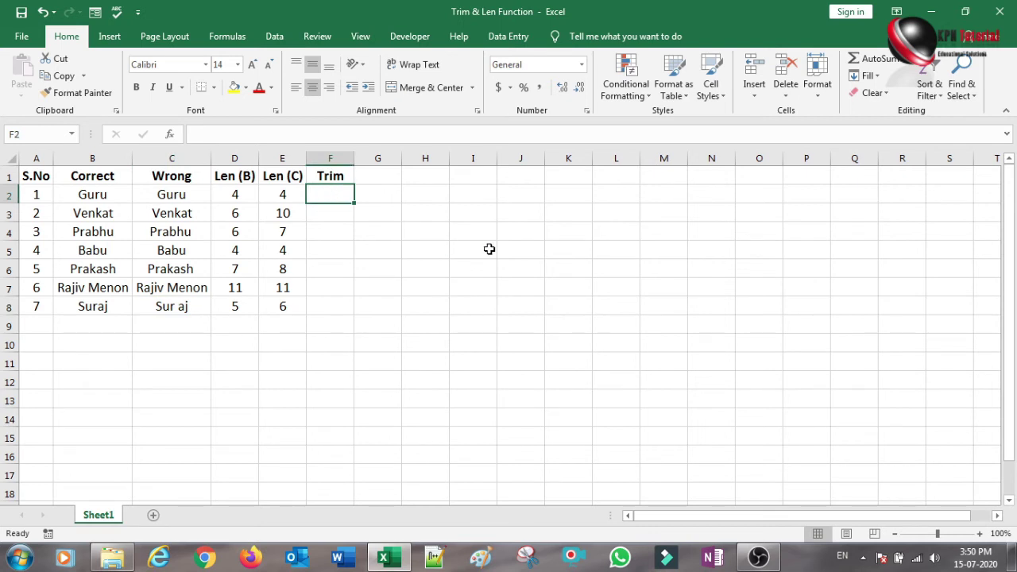
{"action": "type", "text": "="}
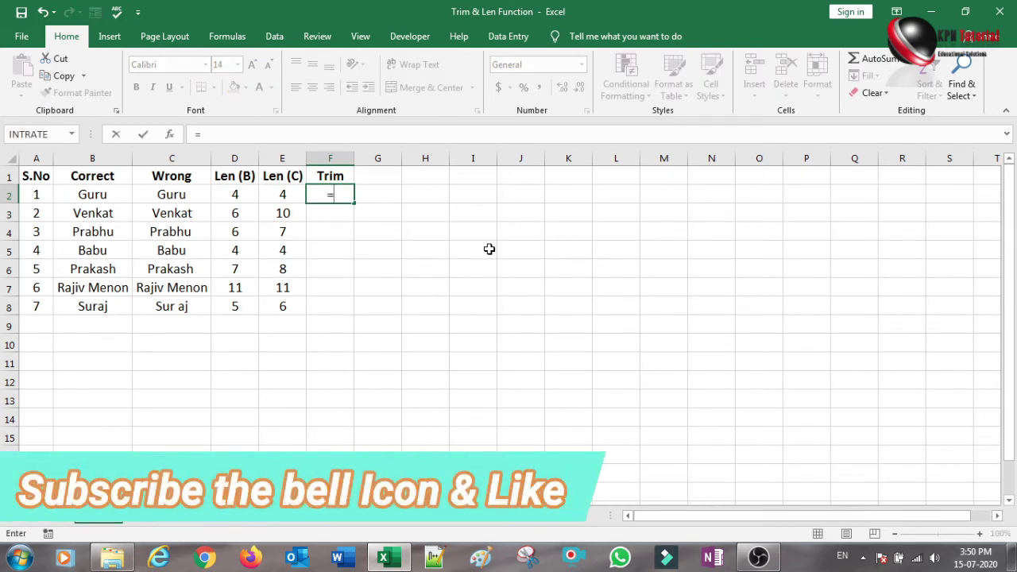
{"action": "type", "text": "trim"}
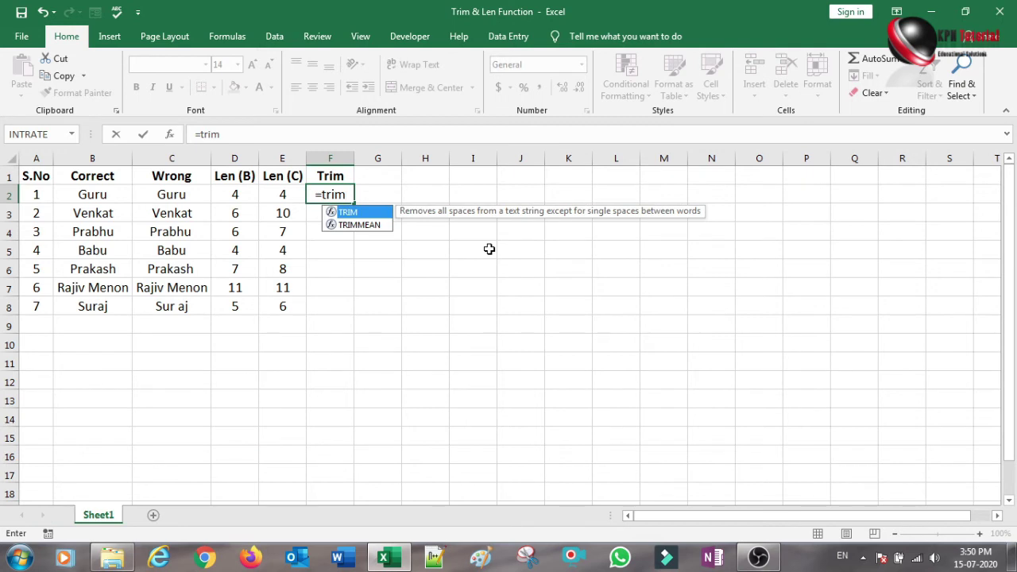
{"action": "key", "text": "Tab"}
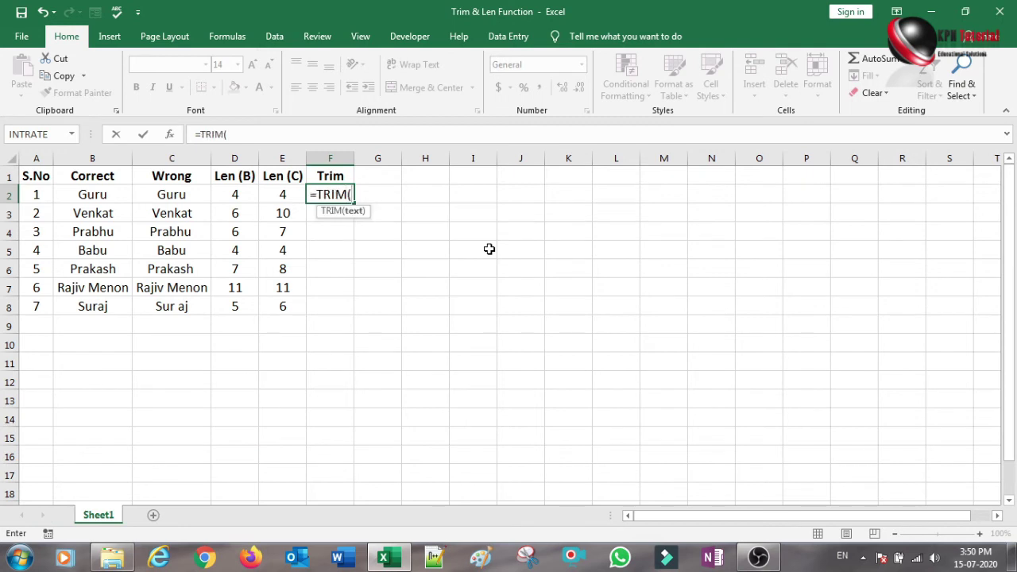
{"action": "left_click", "coordinate": [183, 197]}
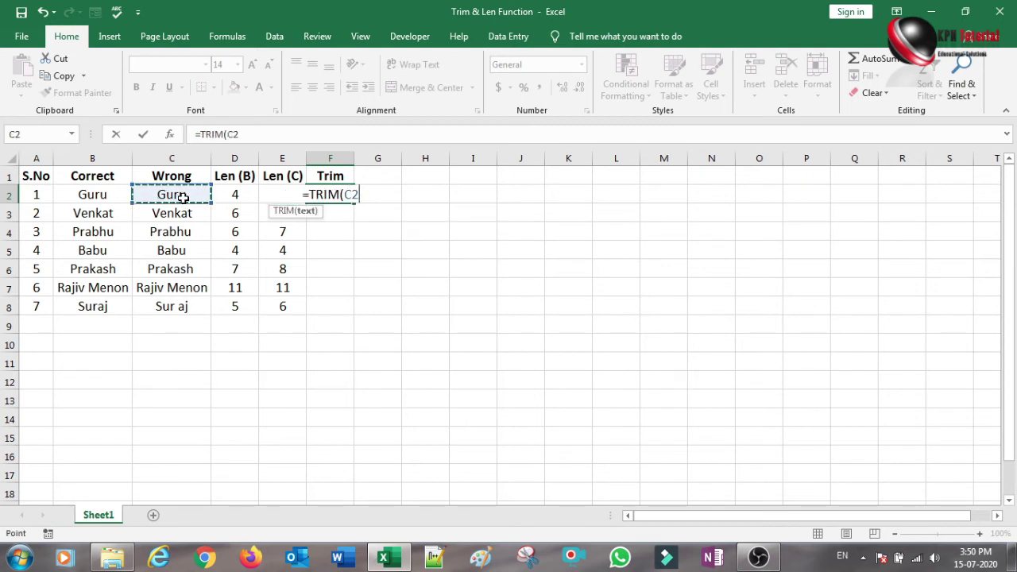
{"action": "type", "text": ")"}
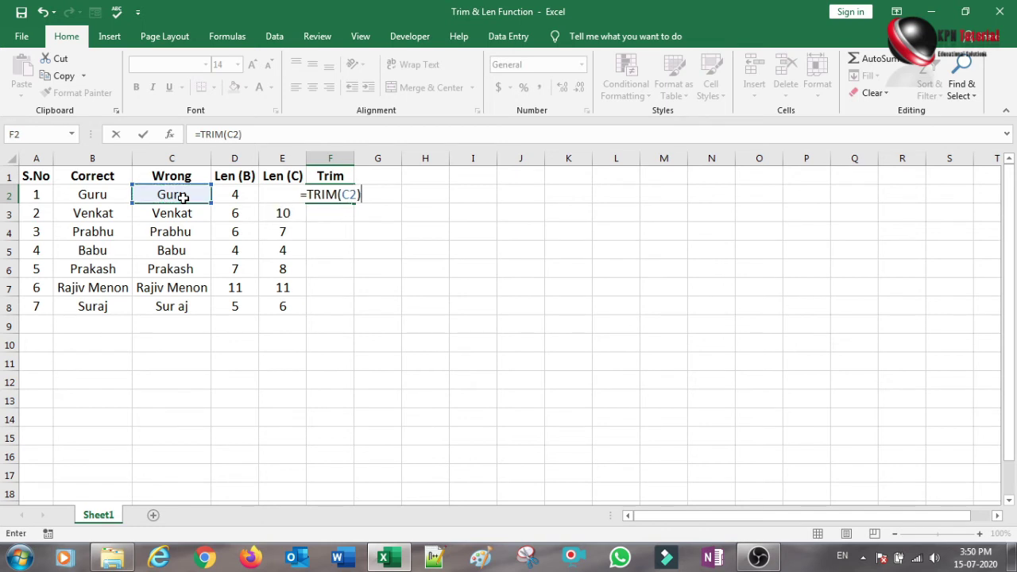
{"action": "key", "text": "Return"}
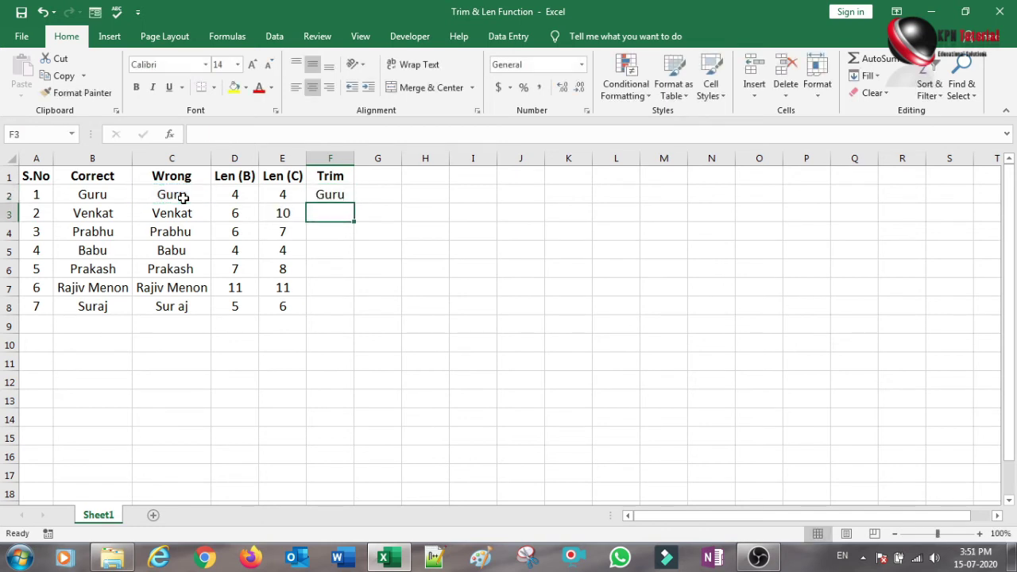
- Fill the TRIM formula from F2 down to F8 and autofit column F to its contents
{"action": "left_click", "coordinate": [336, 197]}
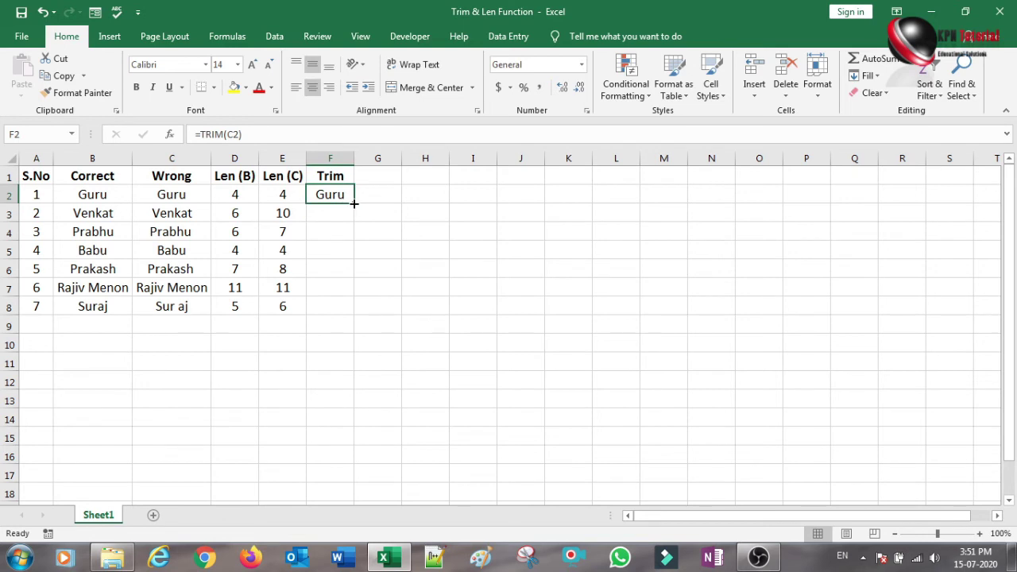
{"action": "left_click_drag", "start_coordinate": [353, 204], "coordinate": [364, 315]}
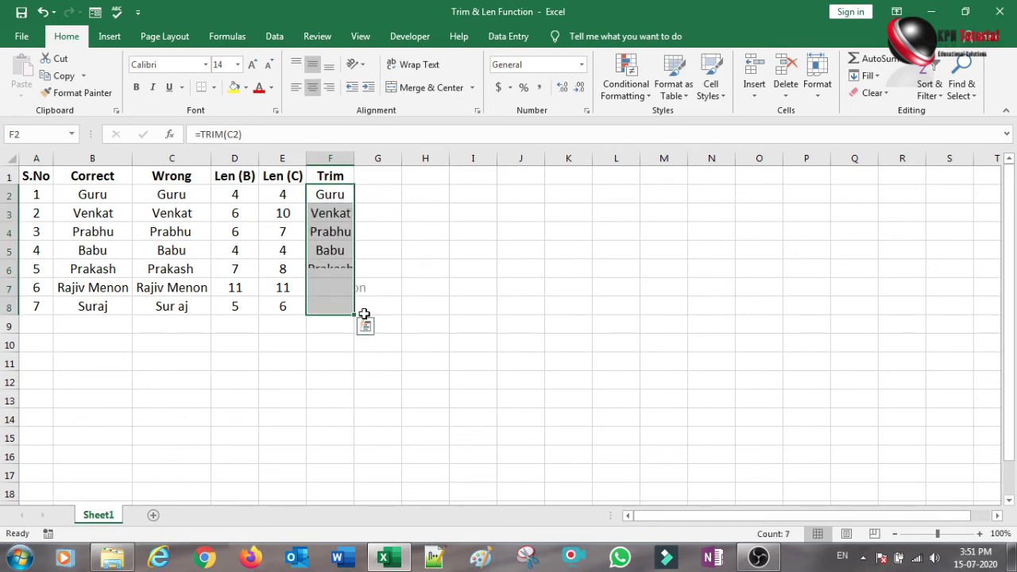
{"action": "double_click", "coordinate": [354, 158]}
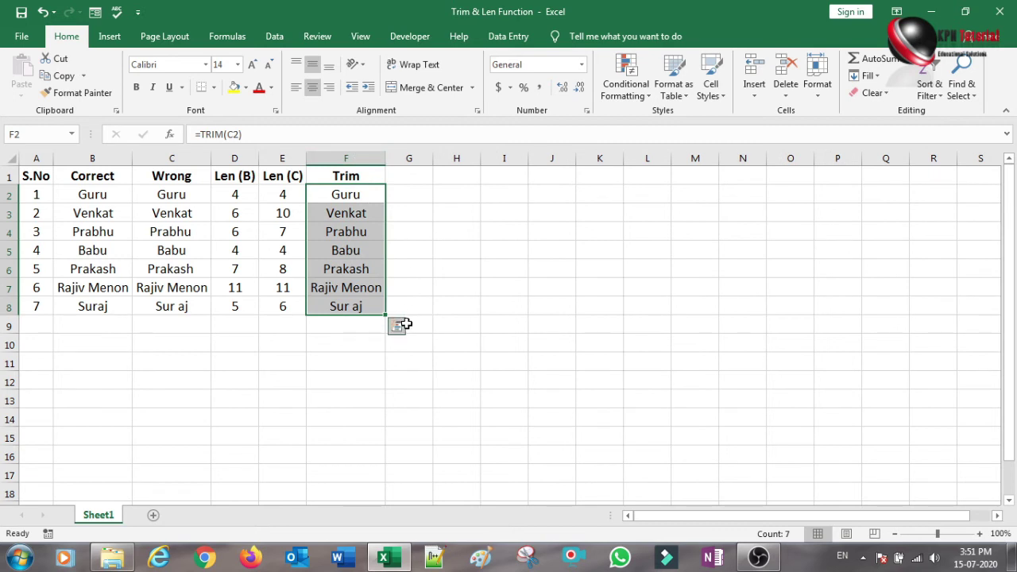
- Add the bold header "Len (F)" in cell G1, beside the Trim column
{"action": "left_click", "coordinate": [401, 178]}
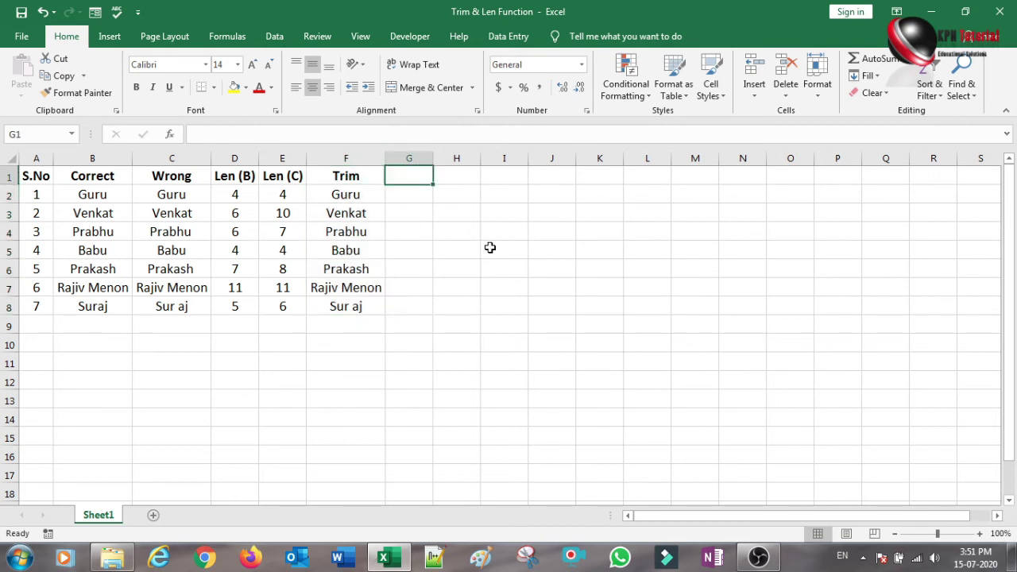
{"action": "type", "text": "Len"}
{"action": "key", "text": "Return"}
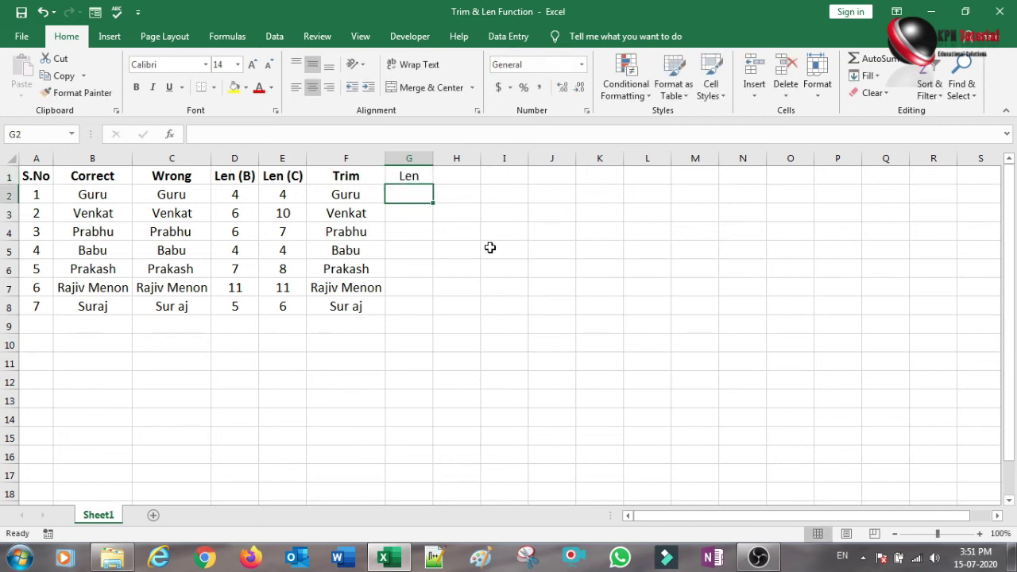
{"action": "key", "text": "Up"}
{"action": "key", "text": "ctrl+b"}
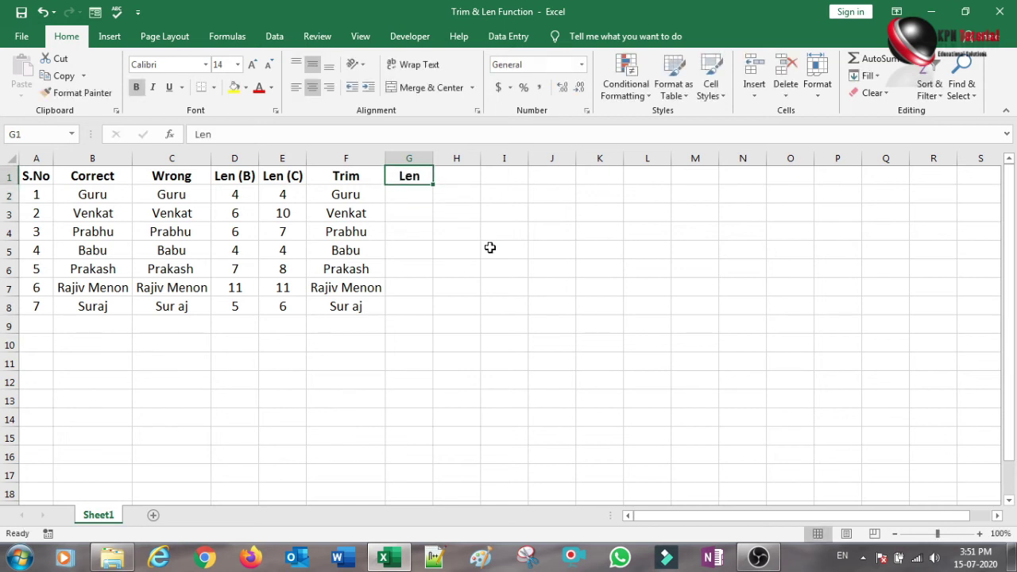
{"action": "key", "text": "F2"}
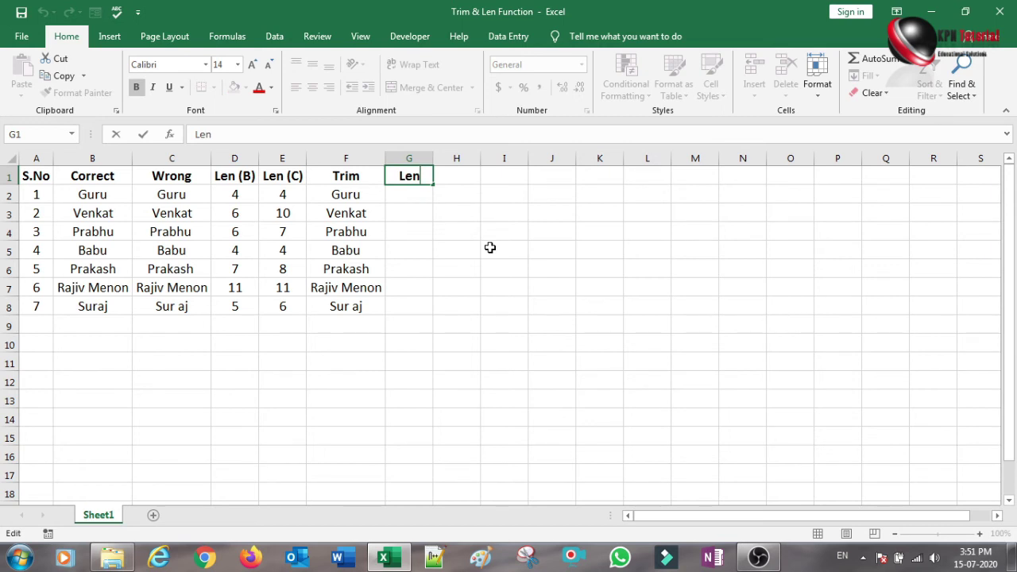
{"action": "type", "text": "(F)"}
{"action": "key", "text": "Return"}
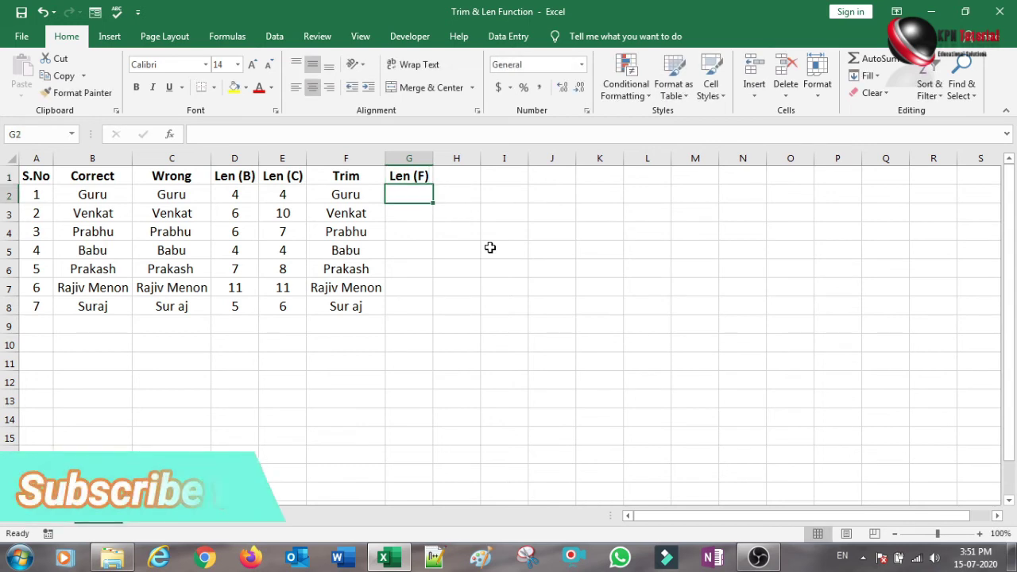
- Enter =LEN(F2) in cell G2 and fill the formula down to G8
{"action": "type", "text": "=len"}
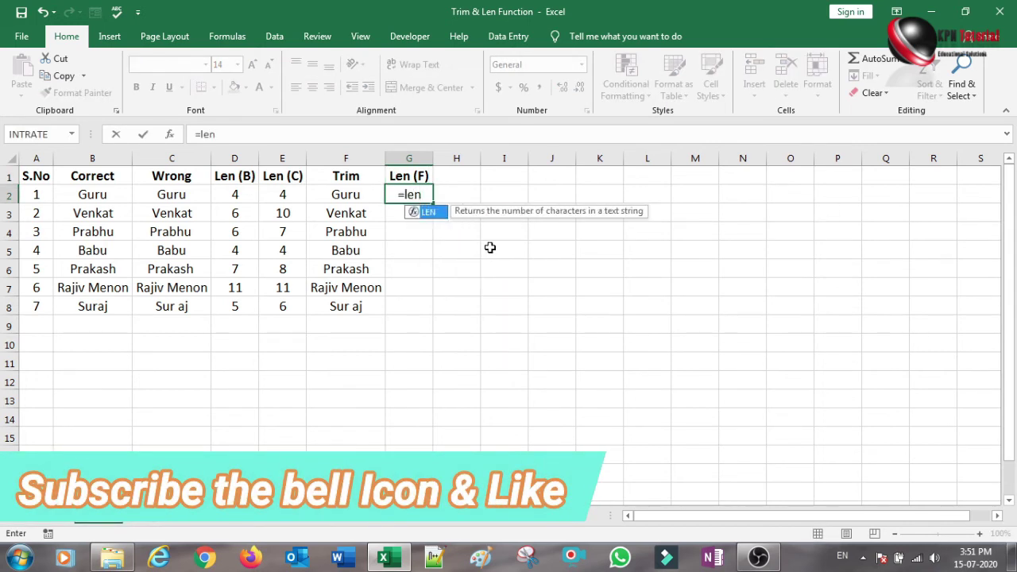
{"action": "key", "text": "Tab"}
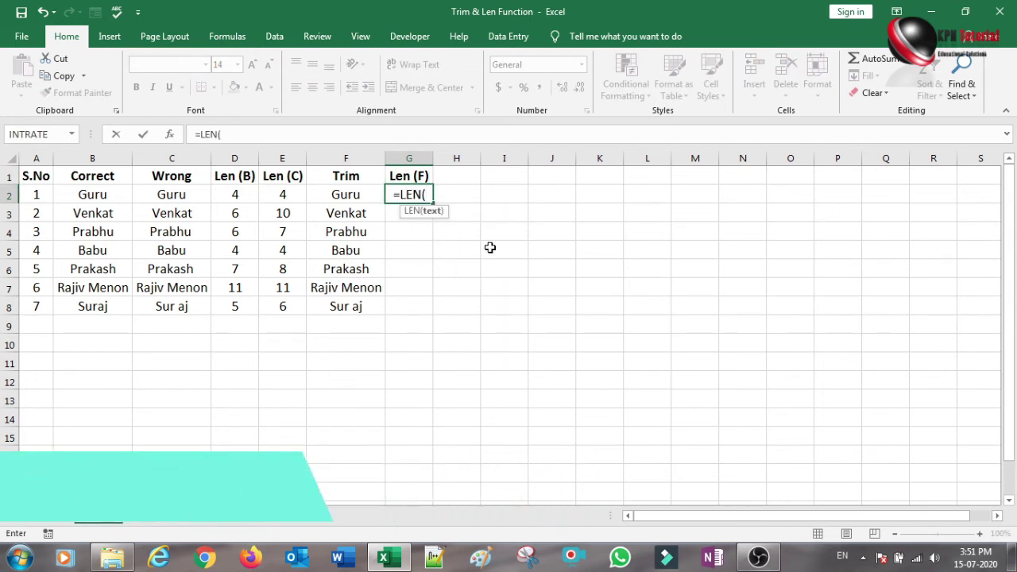
{"action": "left_click", "coordinate": [354, 199]}
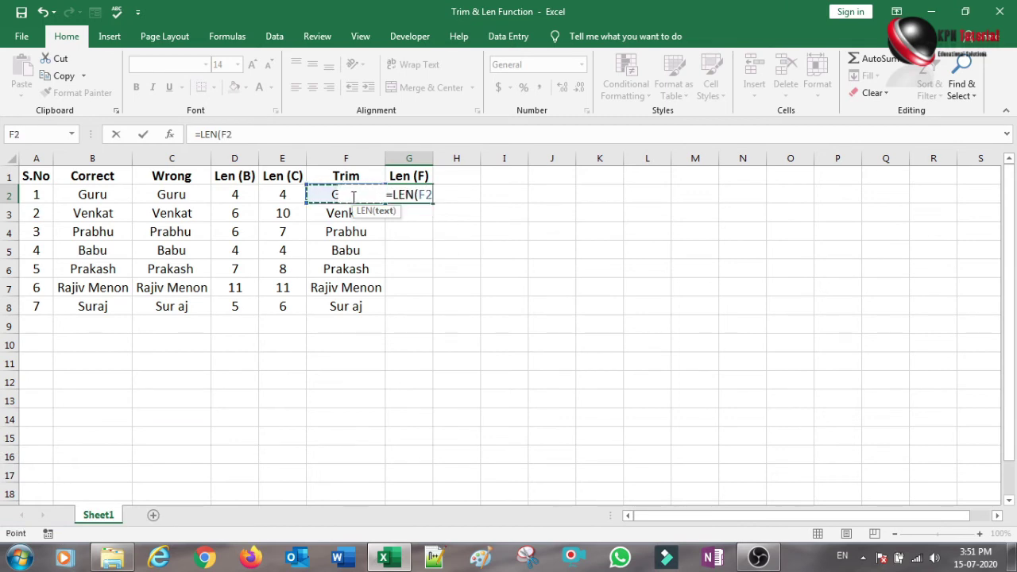
{"action": "type", "text": ")"}
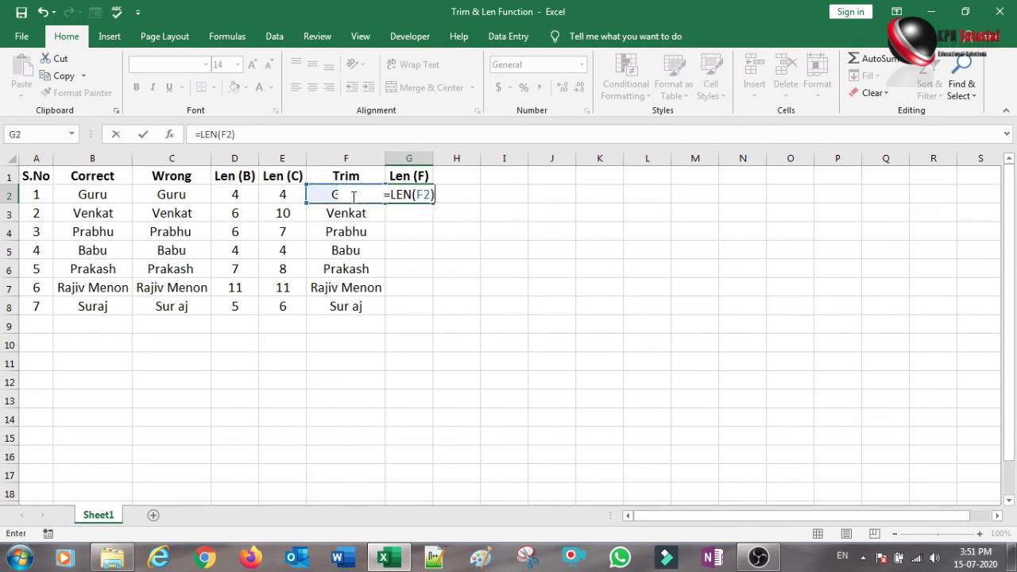
{"action": "key", "text": "Return"}
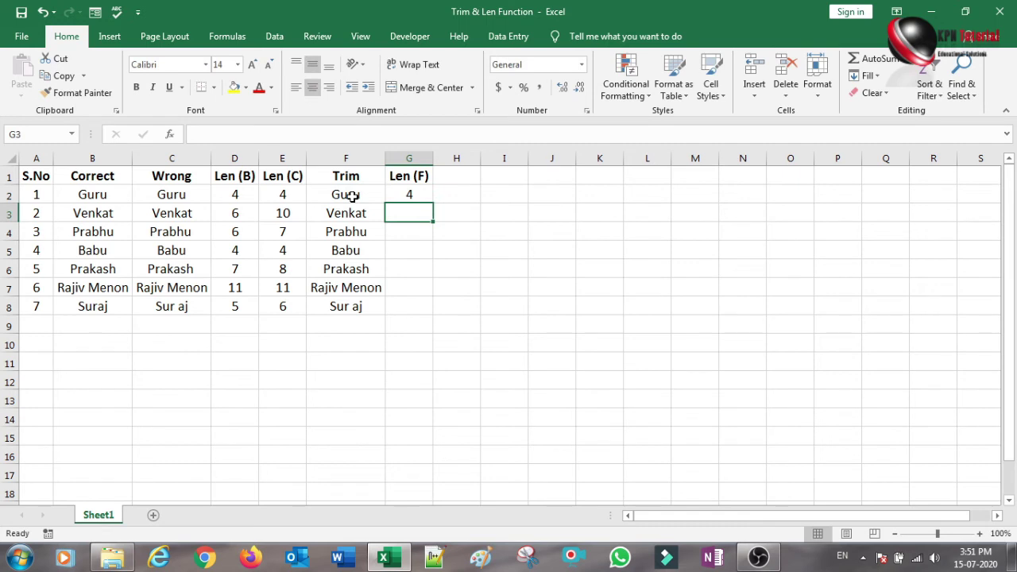
{"action": "left_click", "coordinate": [411, 195]}
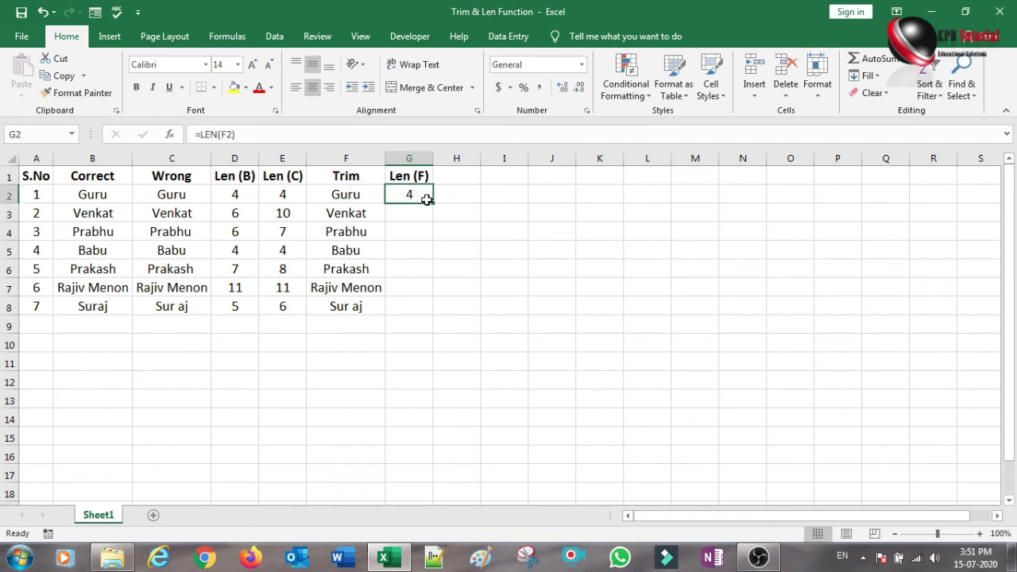
{"action": "left_click_drag", "start_coordinate": [434, 203], "coordinate": [434, 316]}
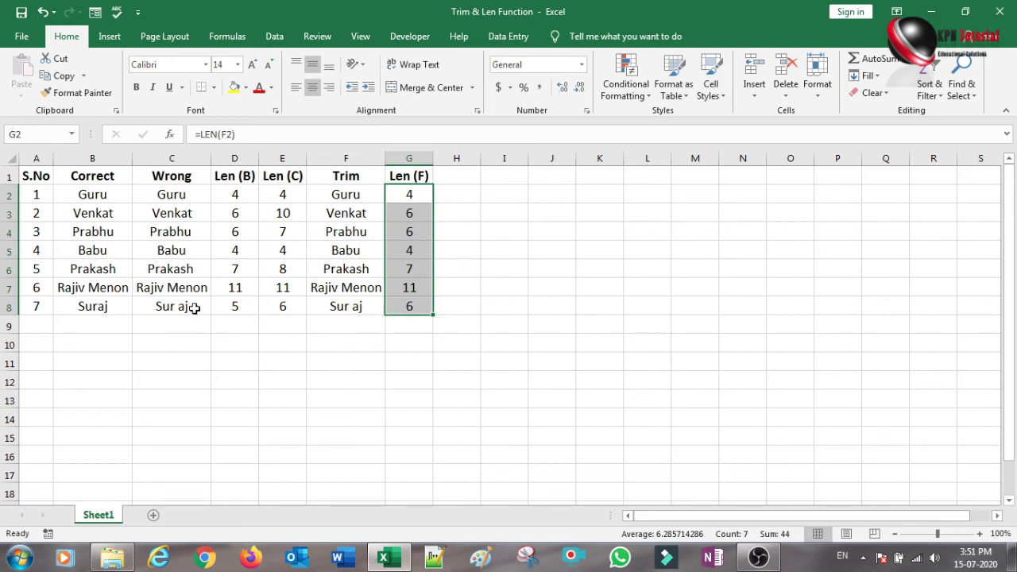
- Compare the Len (B) and Len (F) character counts row by row, from row 6 up to row 2
{"action": "left_click", "coordinate": [233, 270]}
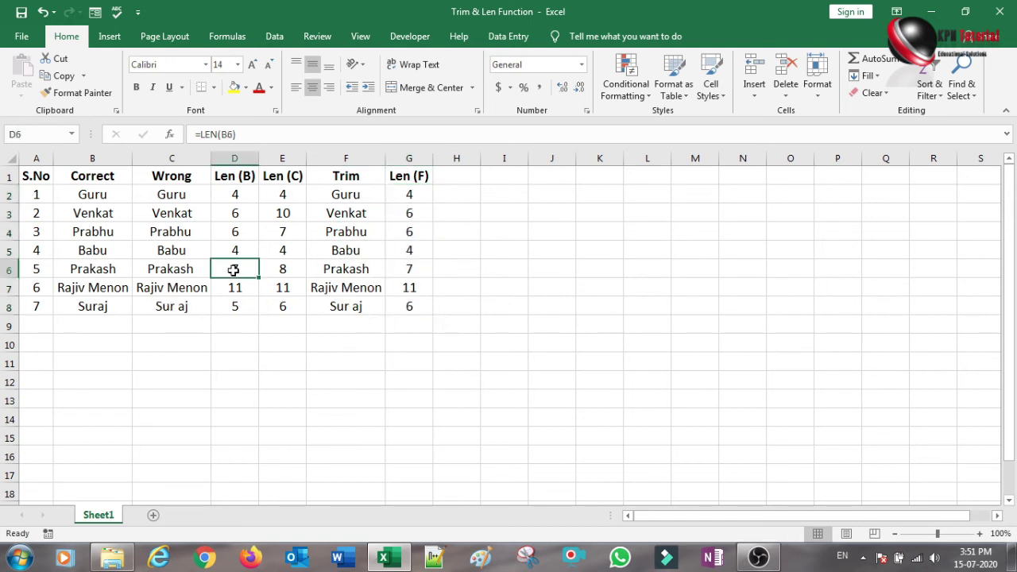
{"action": "left_click", "coordinate": [404, 268]}
{"action": "left_click", "coordinate": [238, 254]}
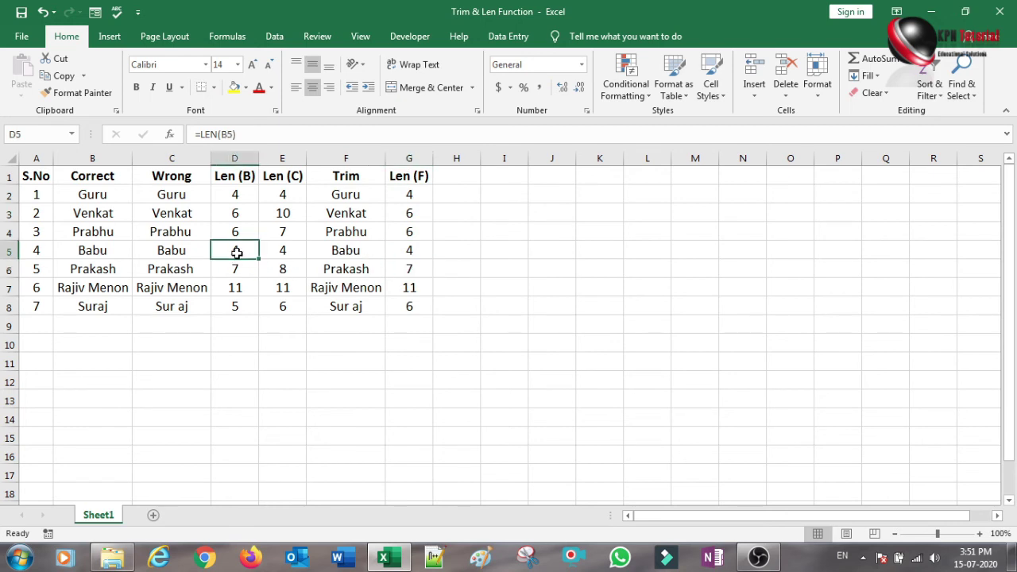
{"action": "left_click", "coordinate": [409, 252]}
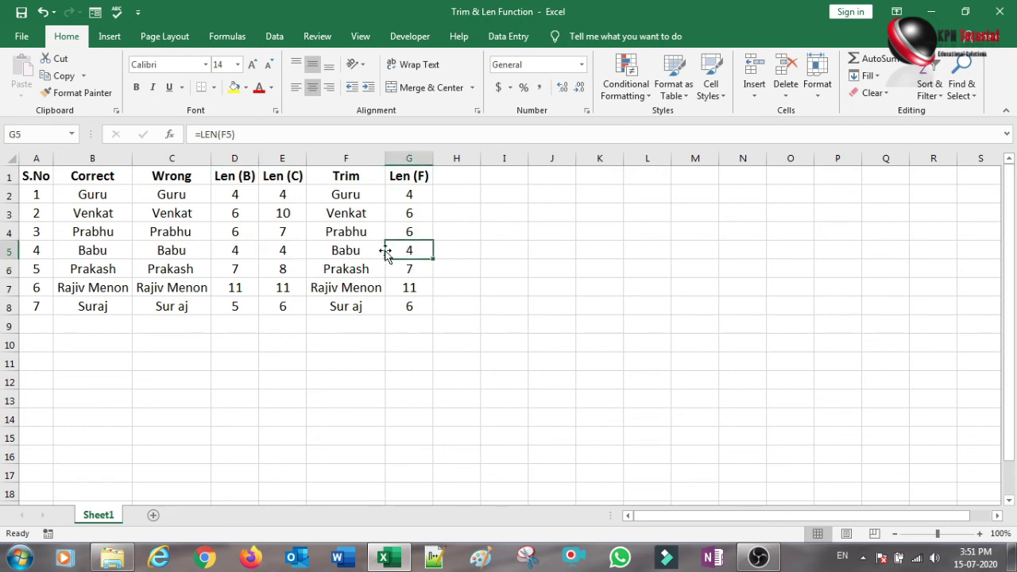
{"action": "left_click", "coordinate": [236, 232]}
{"action": "left_click", "coordinate": [407, 234]}
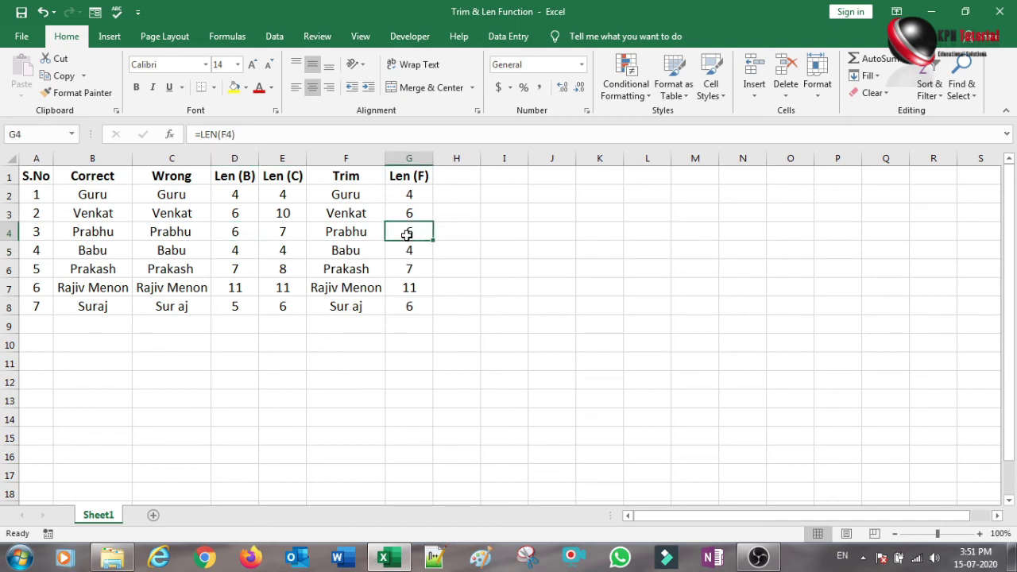
{"action": "left_click", "coordinate": [237, 215]}
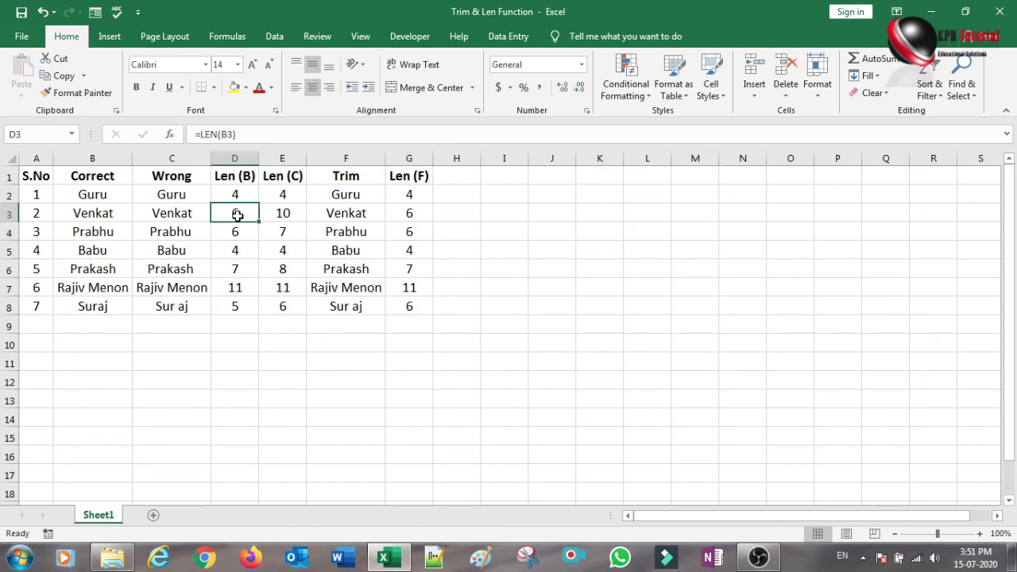
{"action": "left_click", "coordinate": [403, 212]}
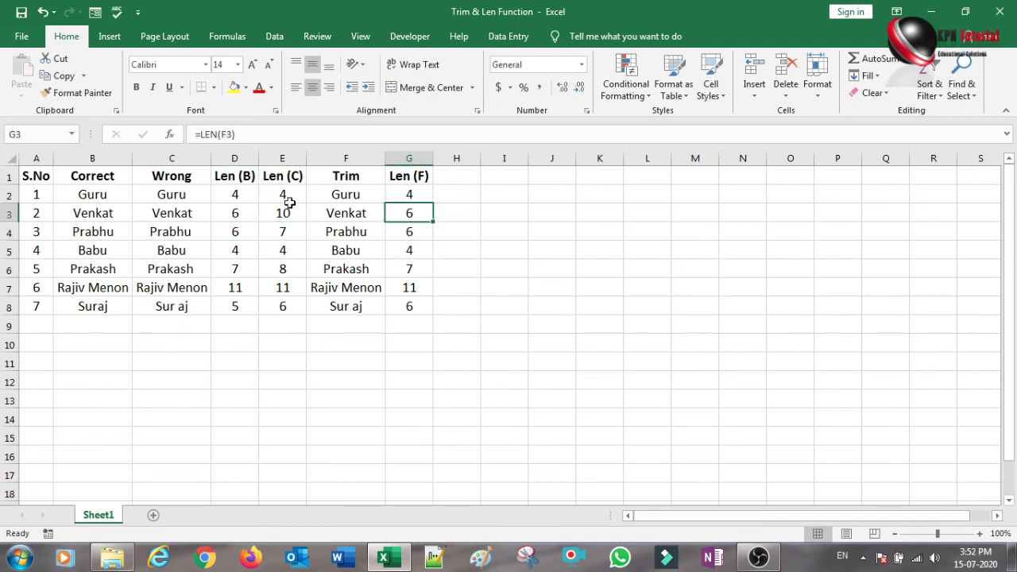
{"action": "left_click", "coordinate": [238, 196]}
{"action": "left_click", "coordinate": [411, 197]}
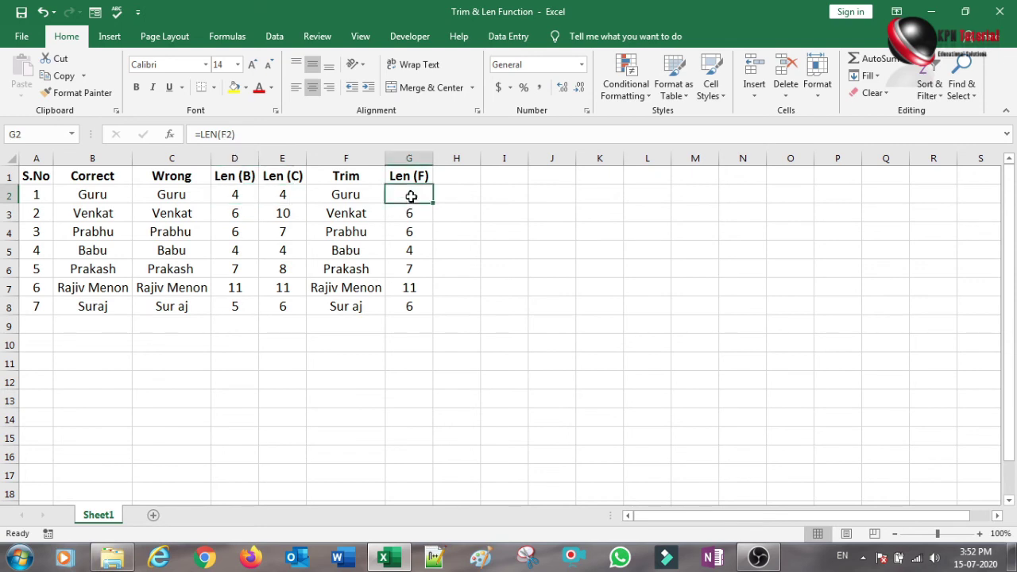
- Examine row 8, checking its Len (F) count and the TRIM formula in cell F8
{"action": "left_click", "coordinate": [12, 308]}
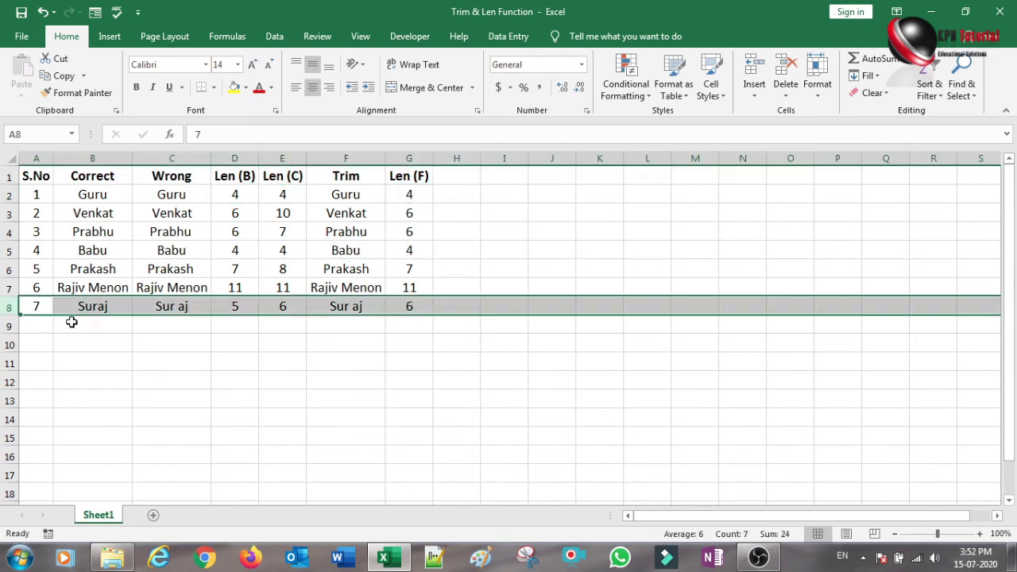
{"action": "left_click", "coordinate": [413, 311]}
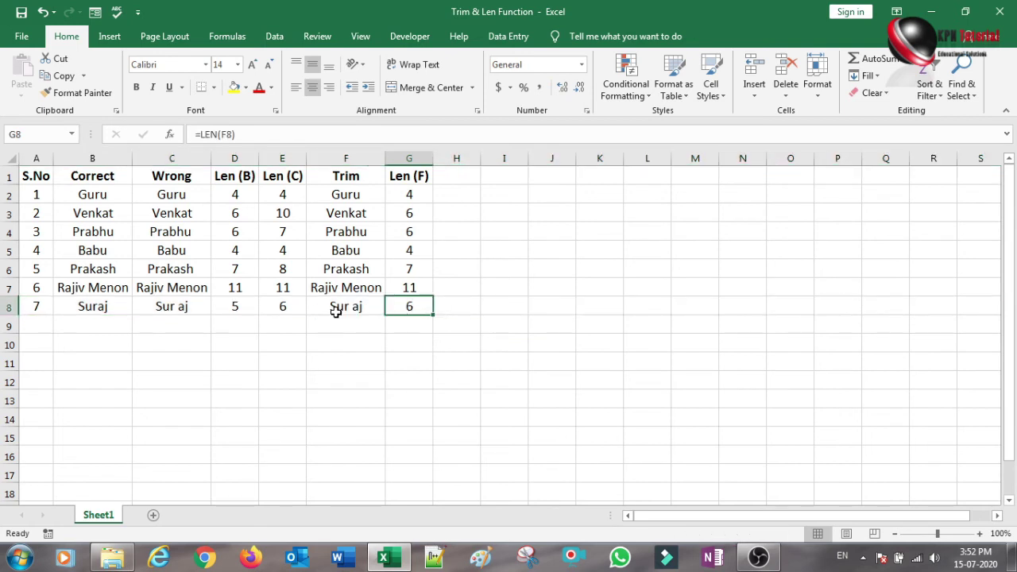
{"action": "left_click", "coordinate": [323, 309]}
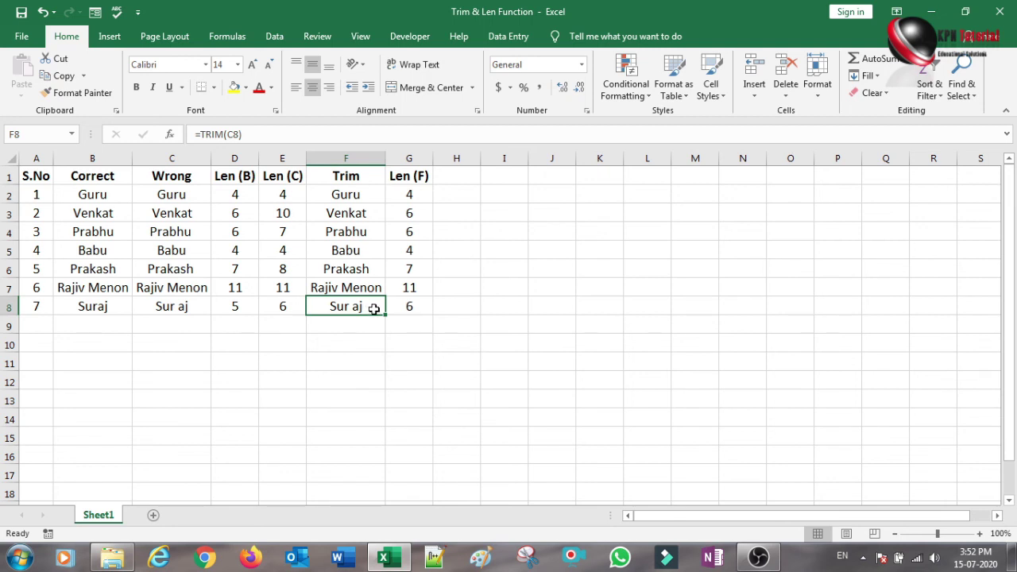
{"action": "double_click", "coordinate": [353, 307]}
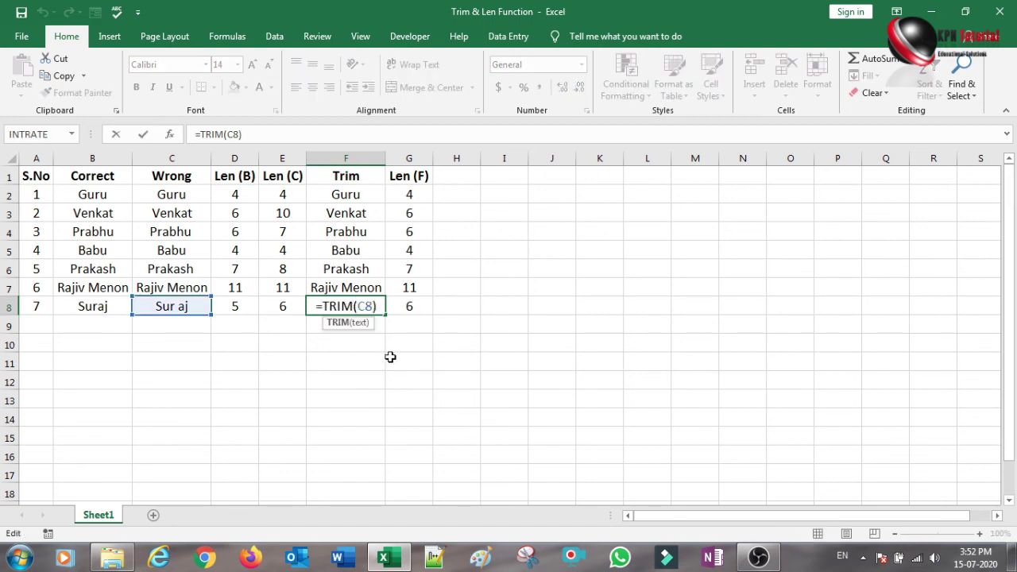
{"action": "left_click", "coordinate": [300, 362]}
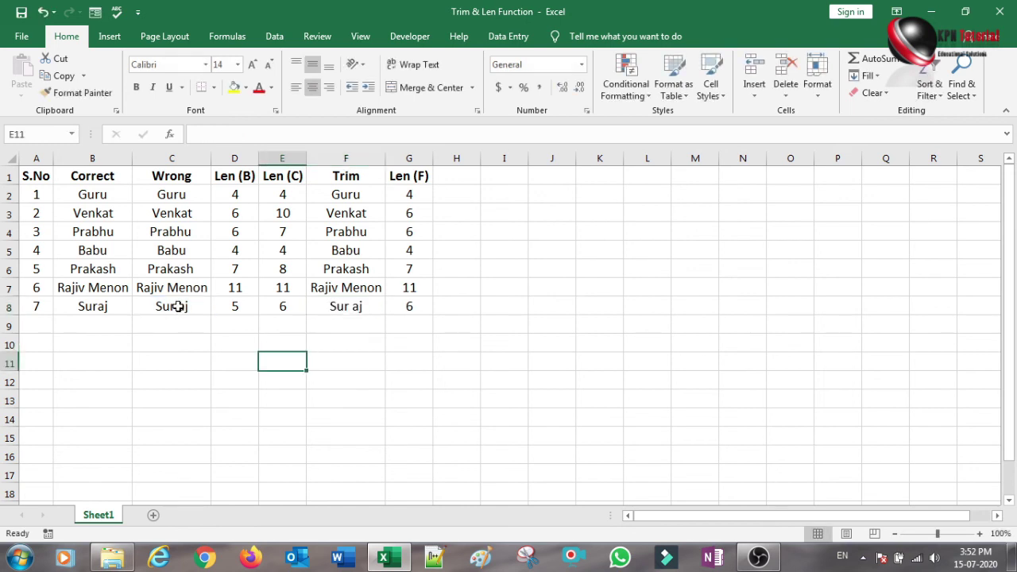
- Remove the space inside the name in cell C8, and put the space back in
{"action": "double_click", "coordinate": [178, 307]}
{"action": "key", "text": "BackSpace"}
{"action": "key", "text": "Return"}
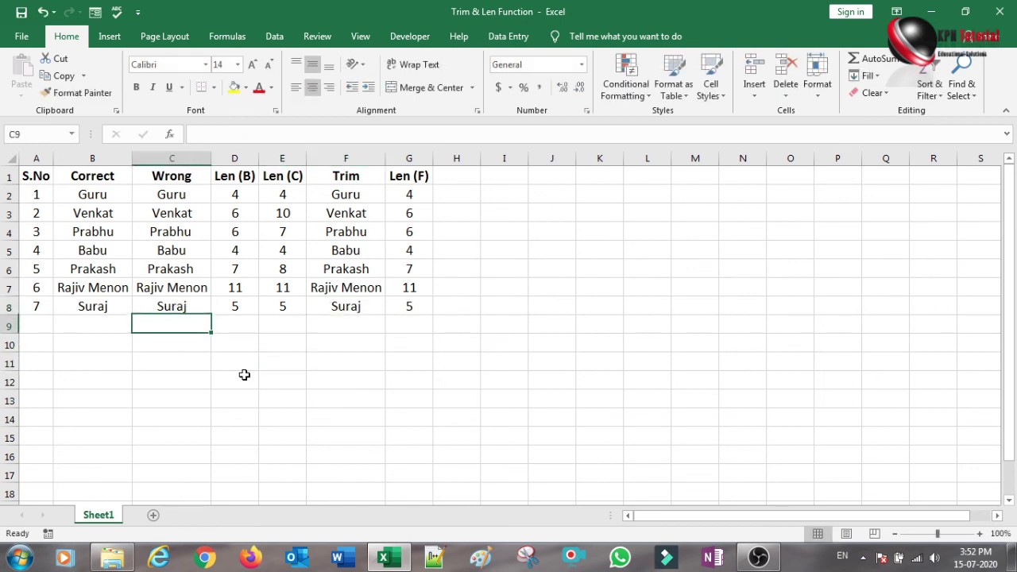
{"action": "double_click", "coordinate": [182, 308]}
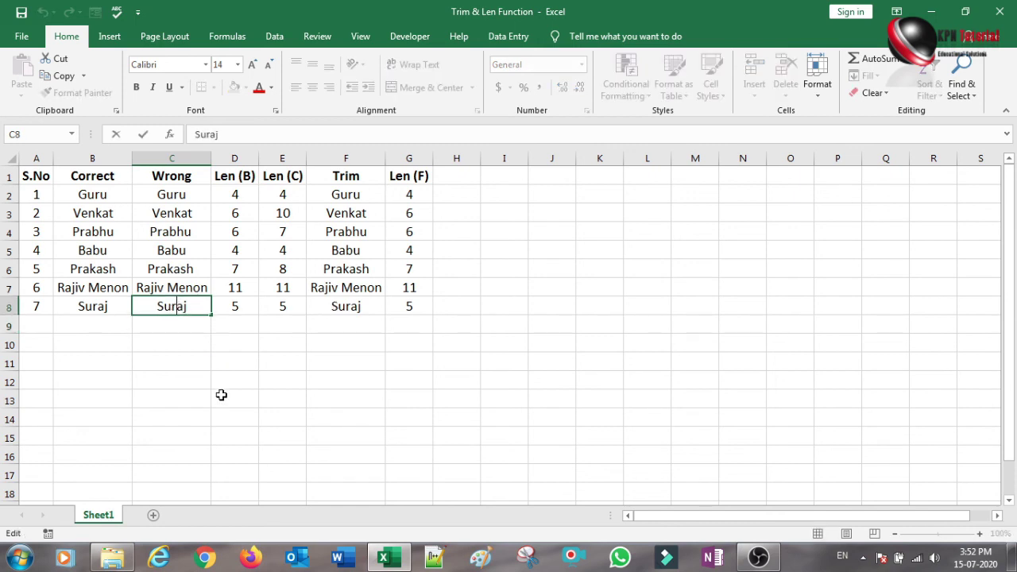
{"action": "key", "text": "Return"}
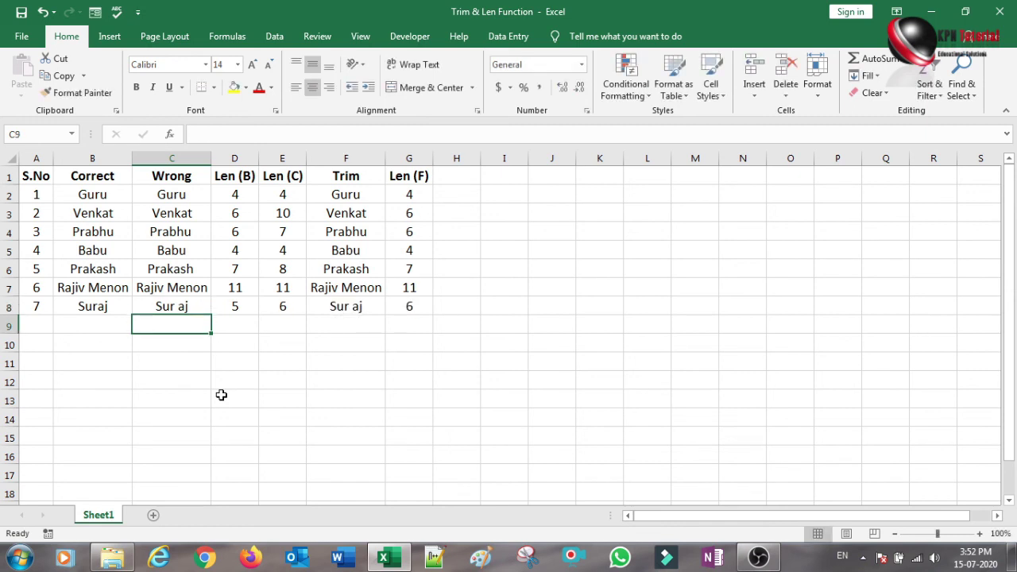